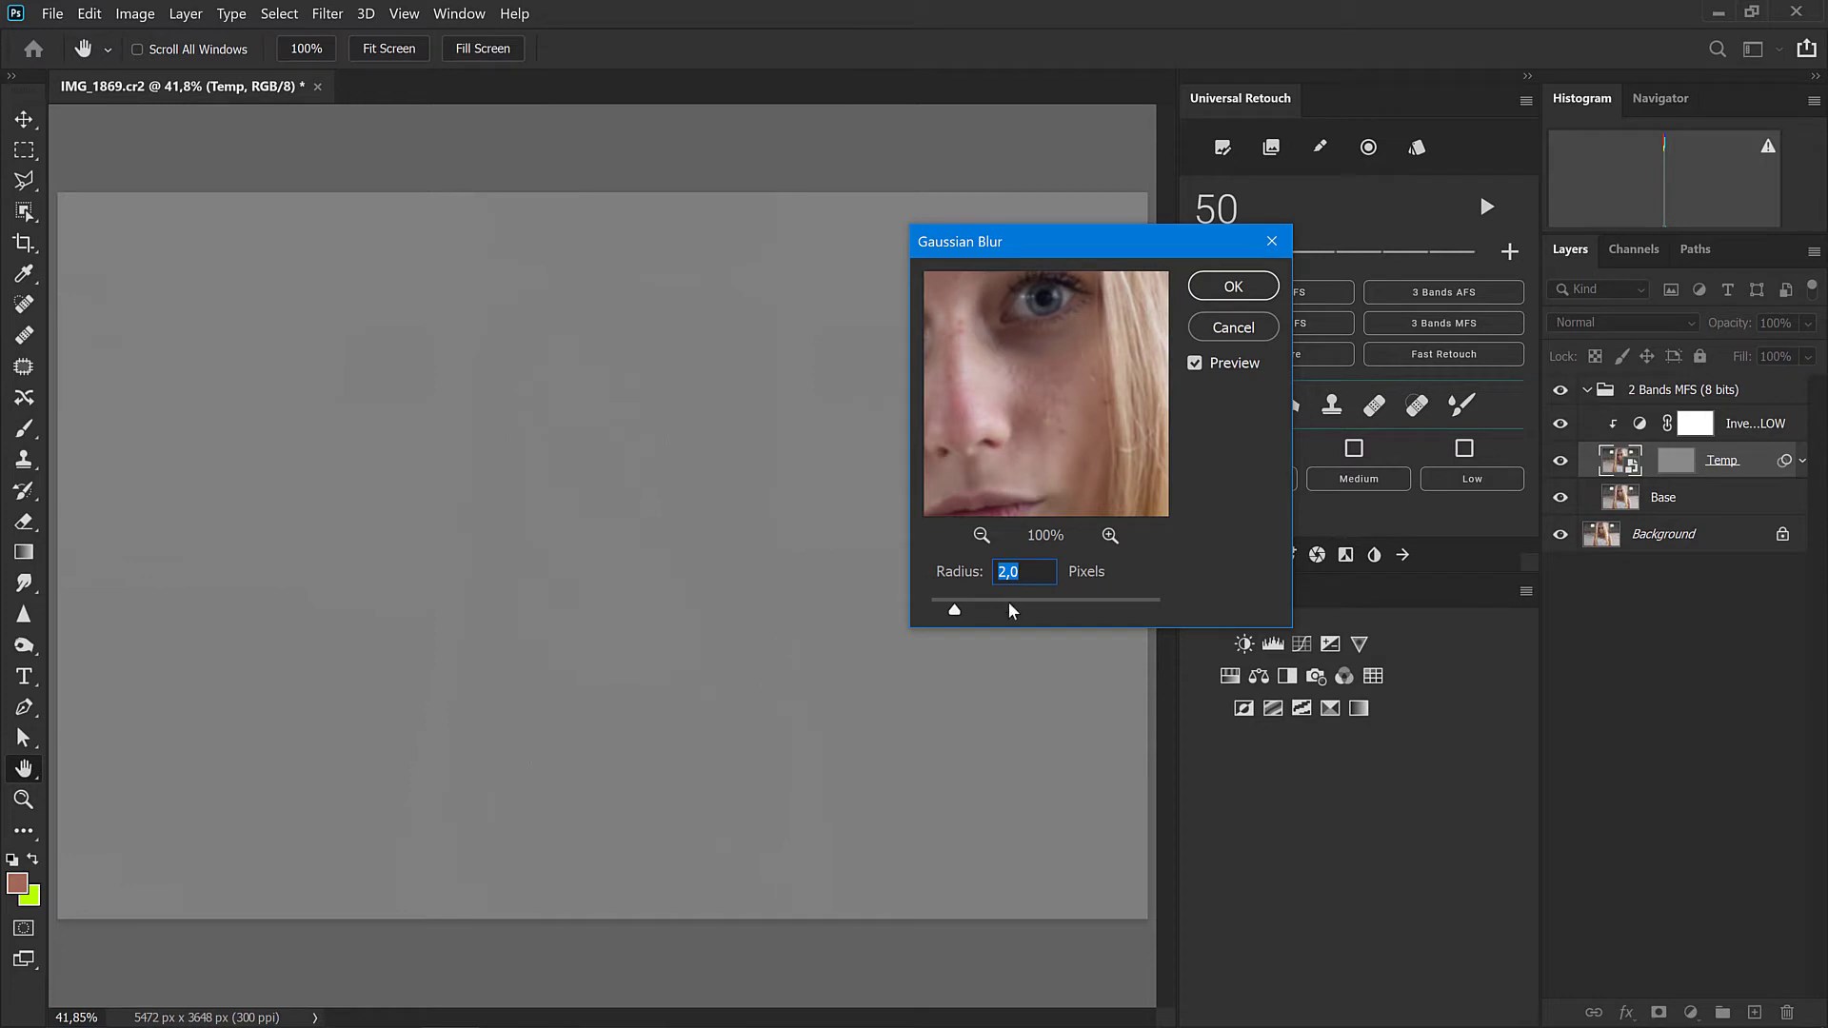
Apply the Gaussian Blur to the Temp layer with a radius of 20.8 pixels.
{"action": "left_click", "coordinate": [971, 610]}
{"action": "left_click_drag", "start_coordinate": [988, 611], "coordinate": [1032, 615]}
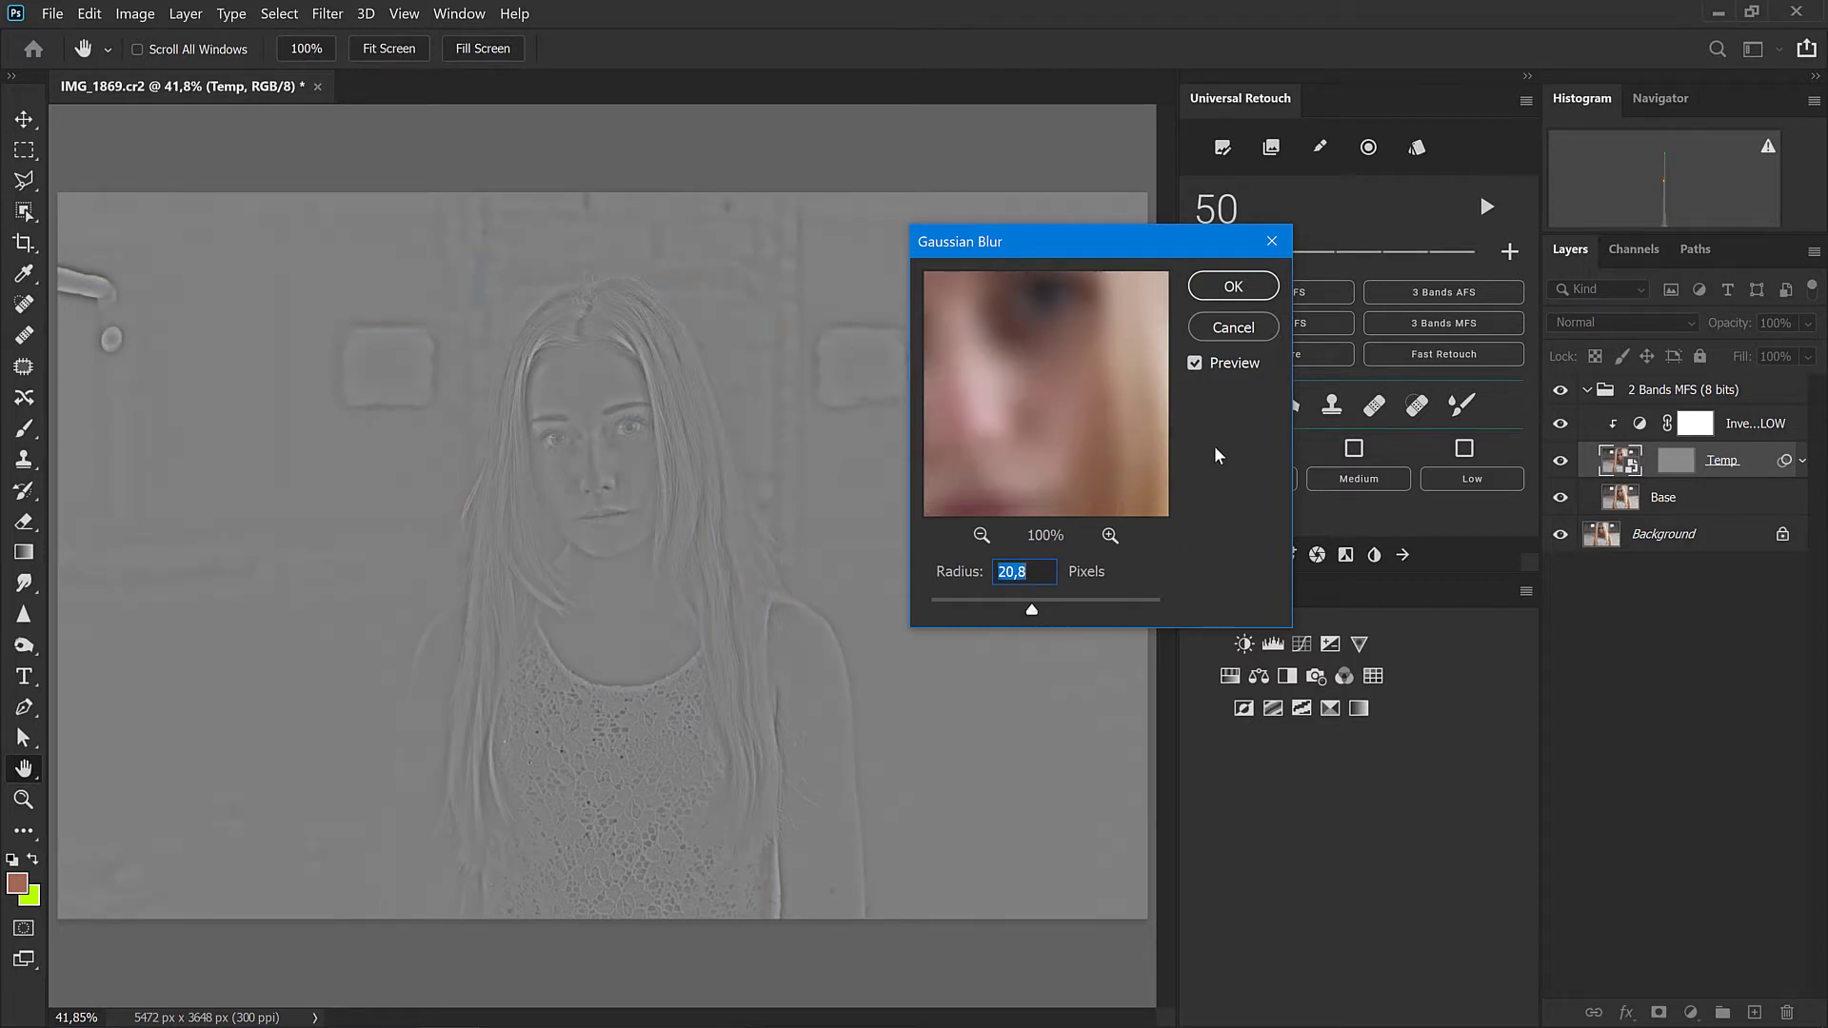
{"action": "left_click_drag", "start_coordinate": [1028, 407], "coordinate": [1055, 466]}
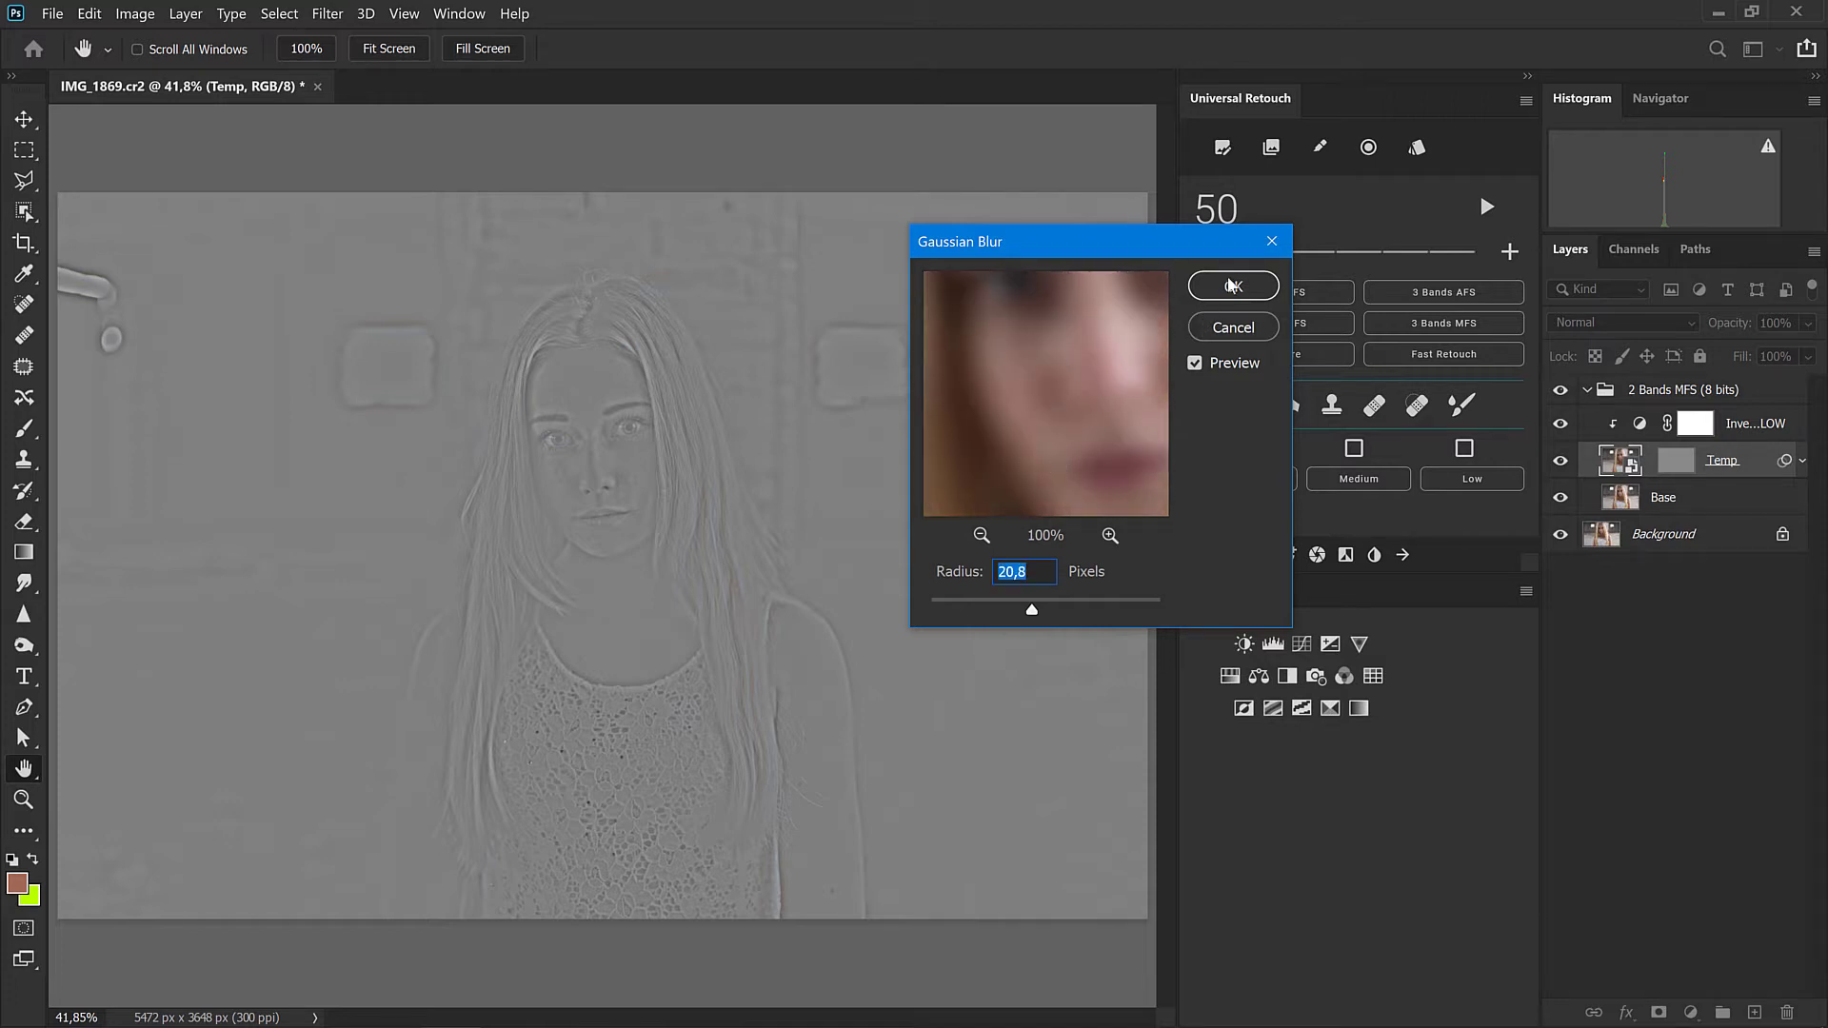
{"action": "left_click", "coordinate": [1231, 286]}
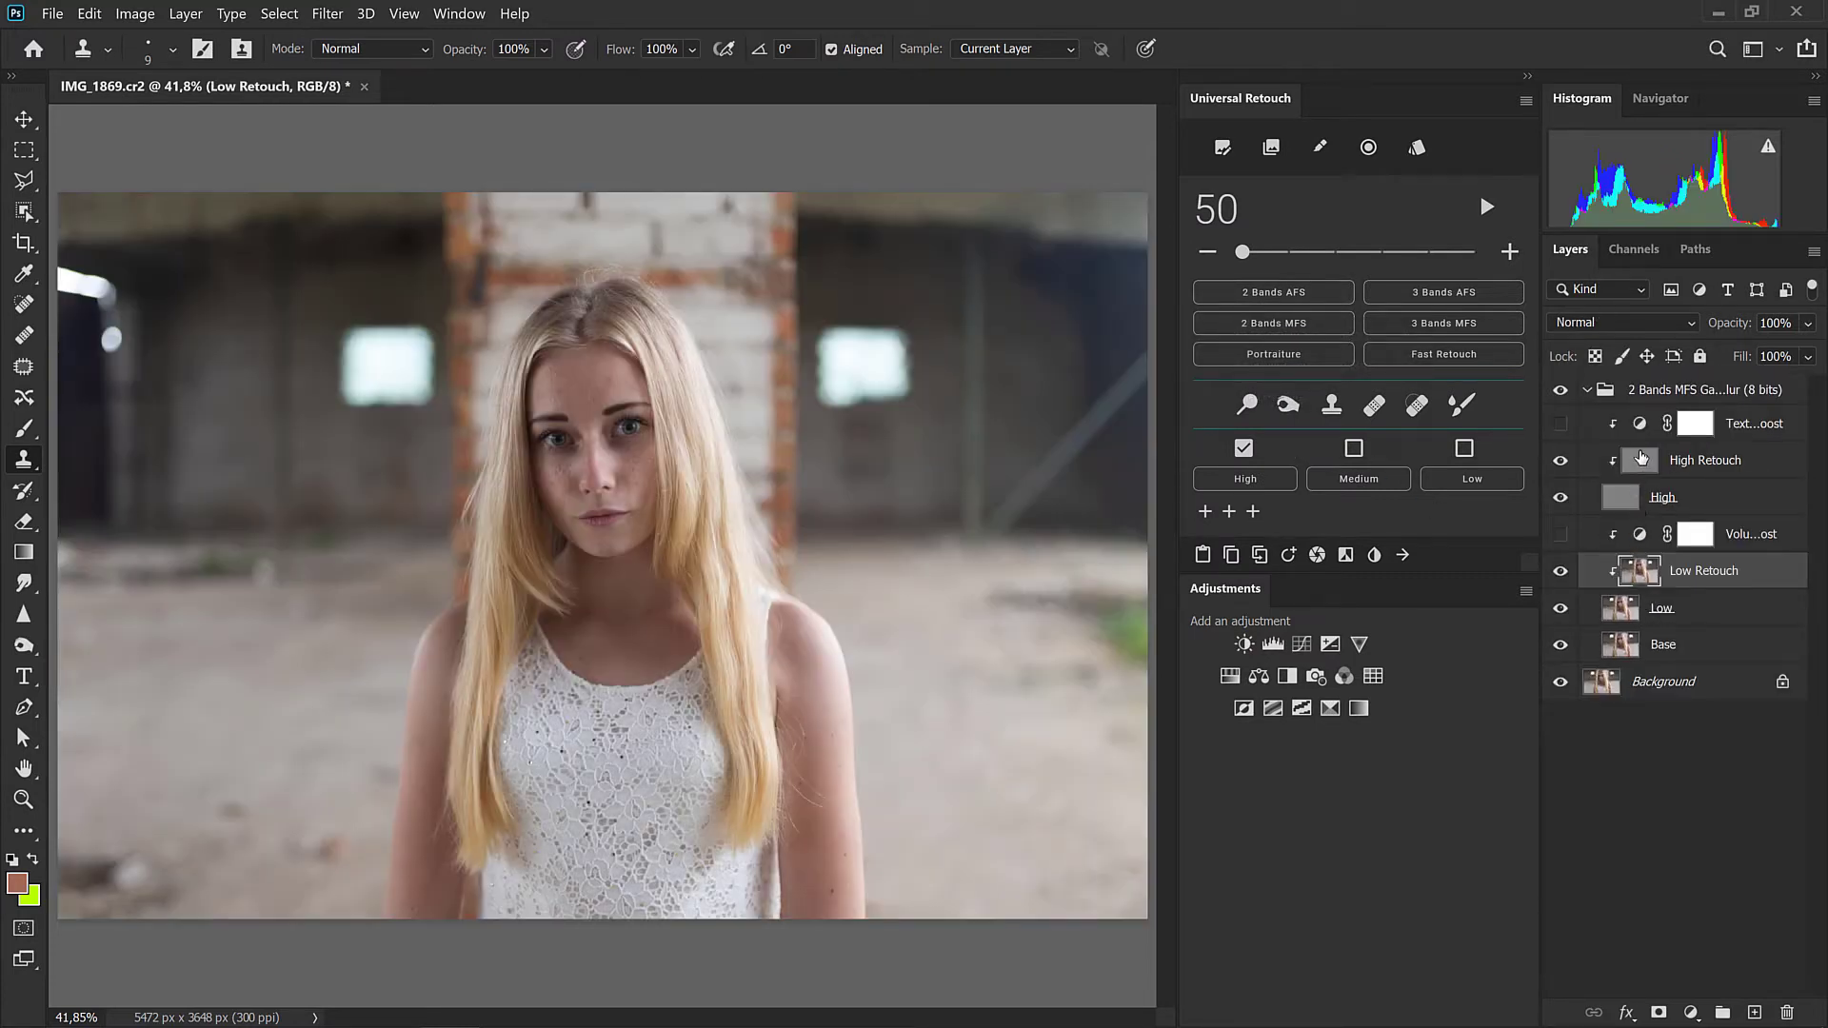
Select the High Retouch layer, turn off the High boost option, and check the high-frequency band alone before returning to the full image.
{"action": "left_click", "coordinate": [1641, 458]}
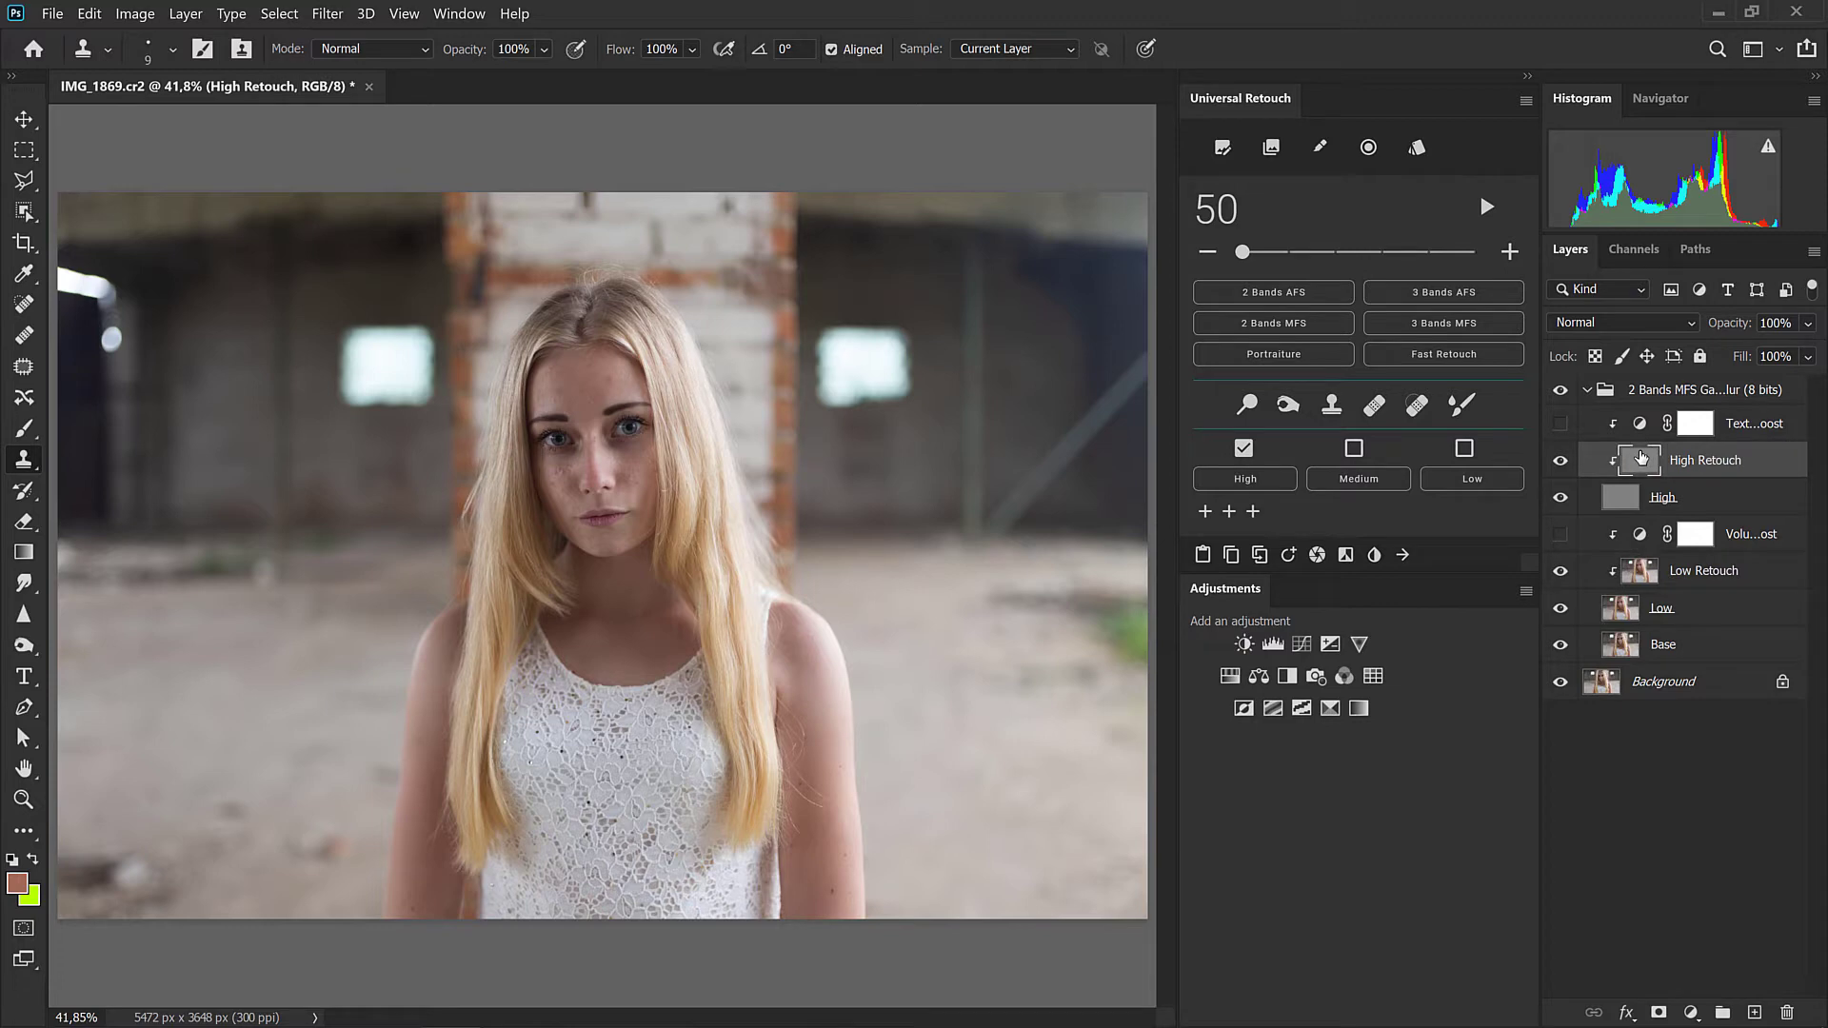
{"action": "left_click", "coordinate": [1243, 451]}
{"action": "left_click", "coordinate": [1232, 478]}
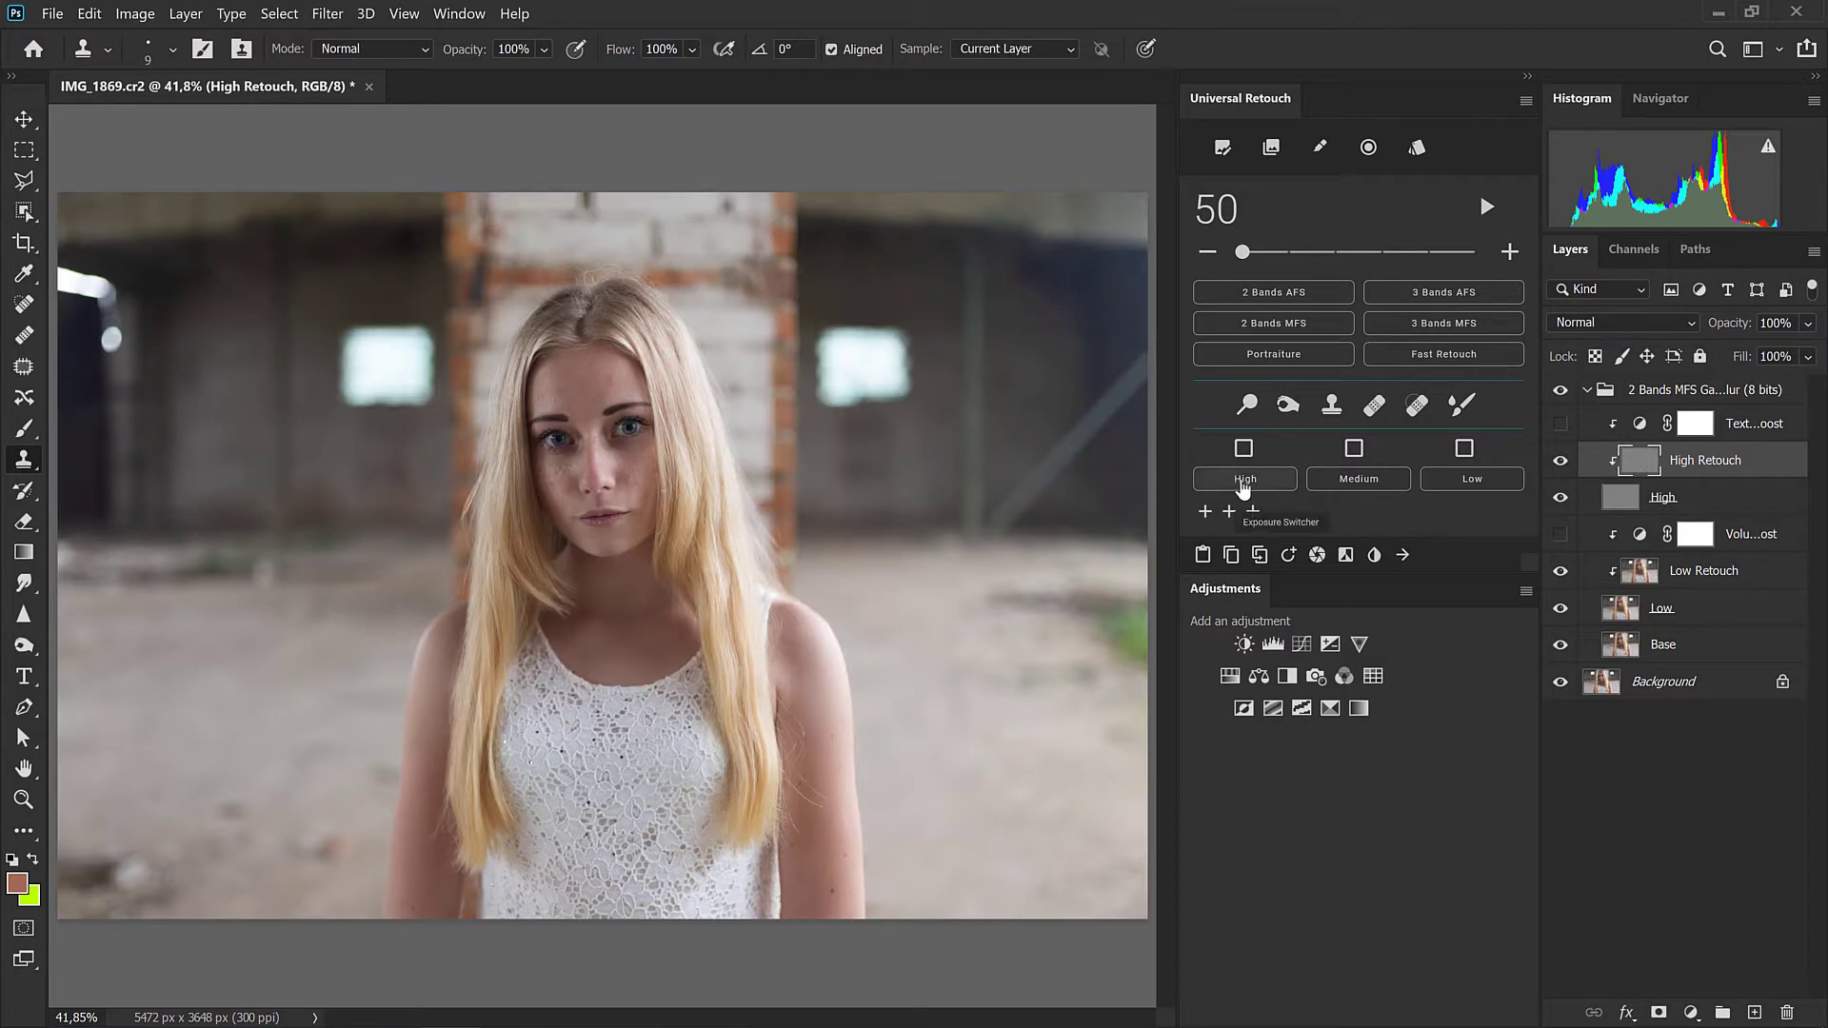
{"action": "left_click", "coordinate": [1241, 480]}
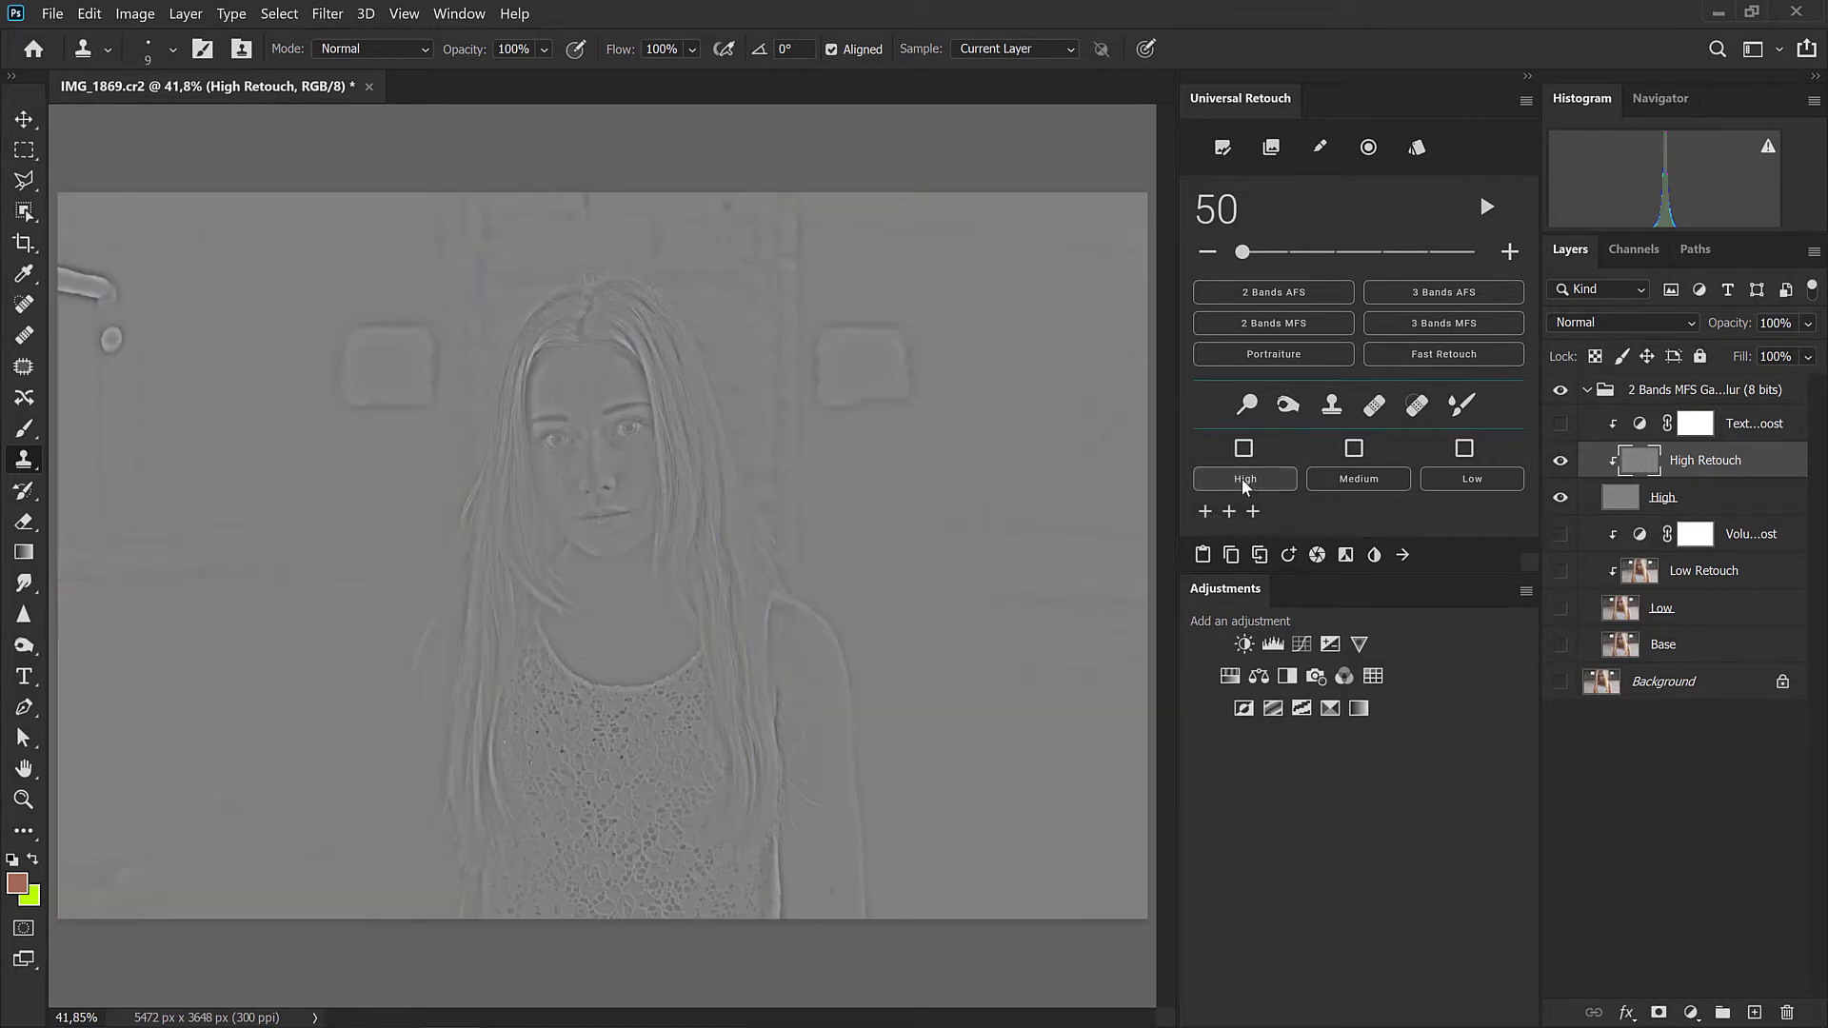
{"action": "left_click", "coordinate": [1241, 478]}
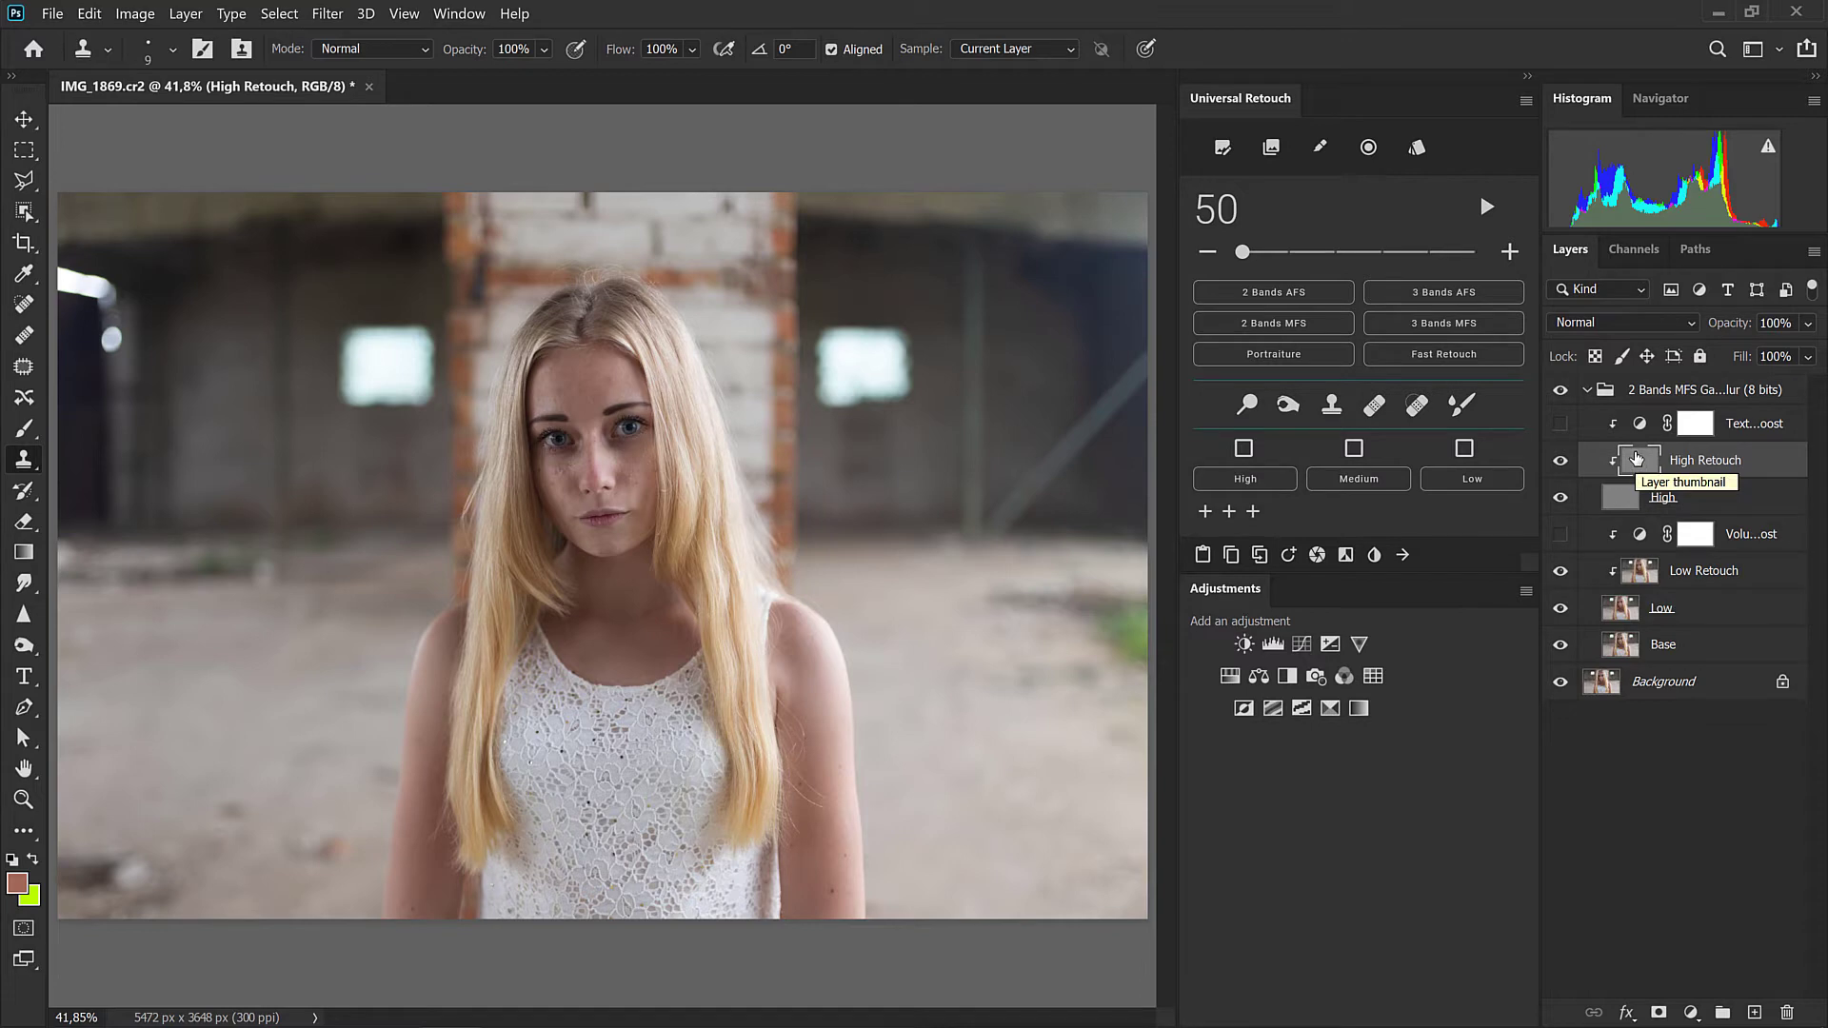
Isolate the high-frequency band with its texture boost enabled and frame the face at 100% zoom.
{"action": "left_click", "coordinate": [1244, 449]}
{"action": "left_click", "coordinate": [1244, 477]}
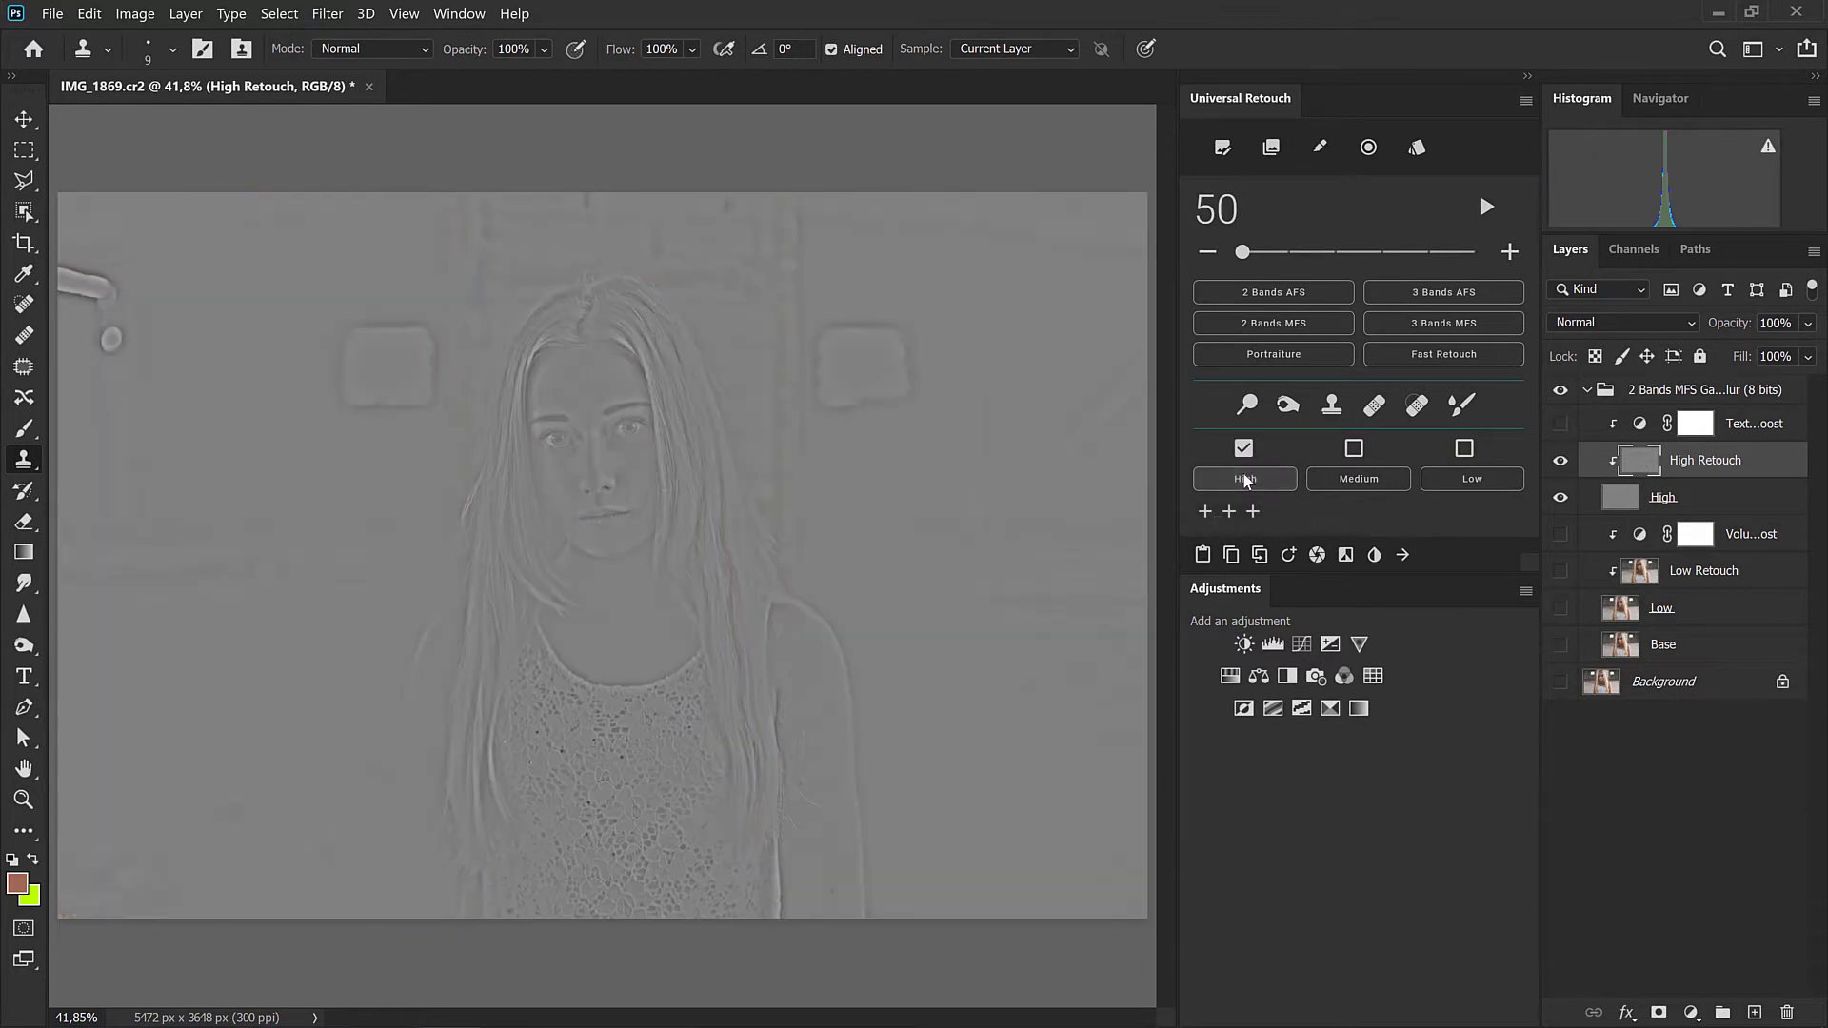
{"action": "left_click", "coordinate": [1246, 448]}
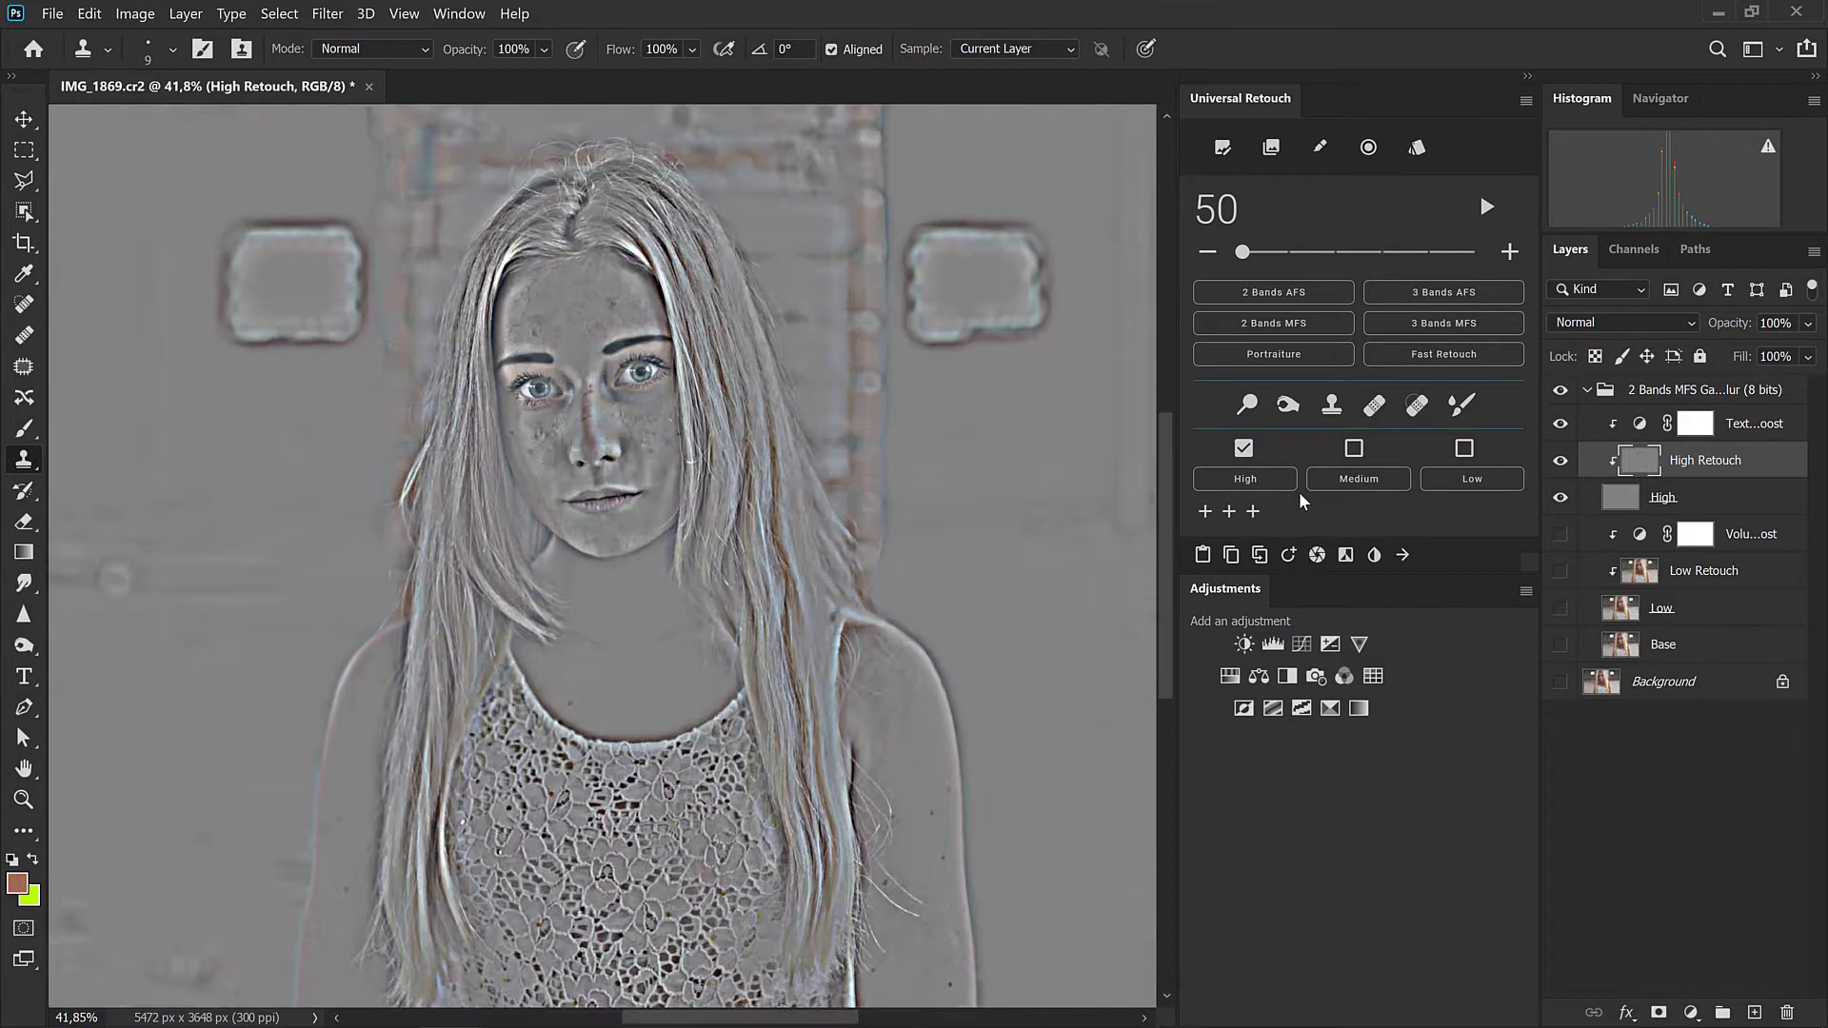
{"action": "key", "text": "ctrl+1"}
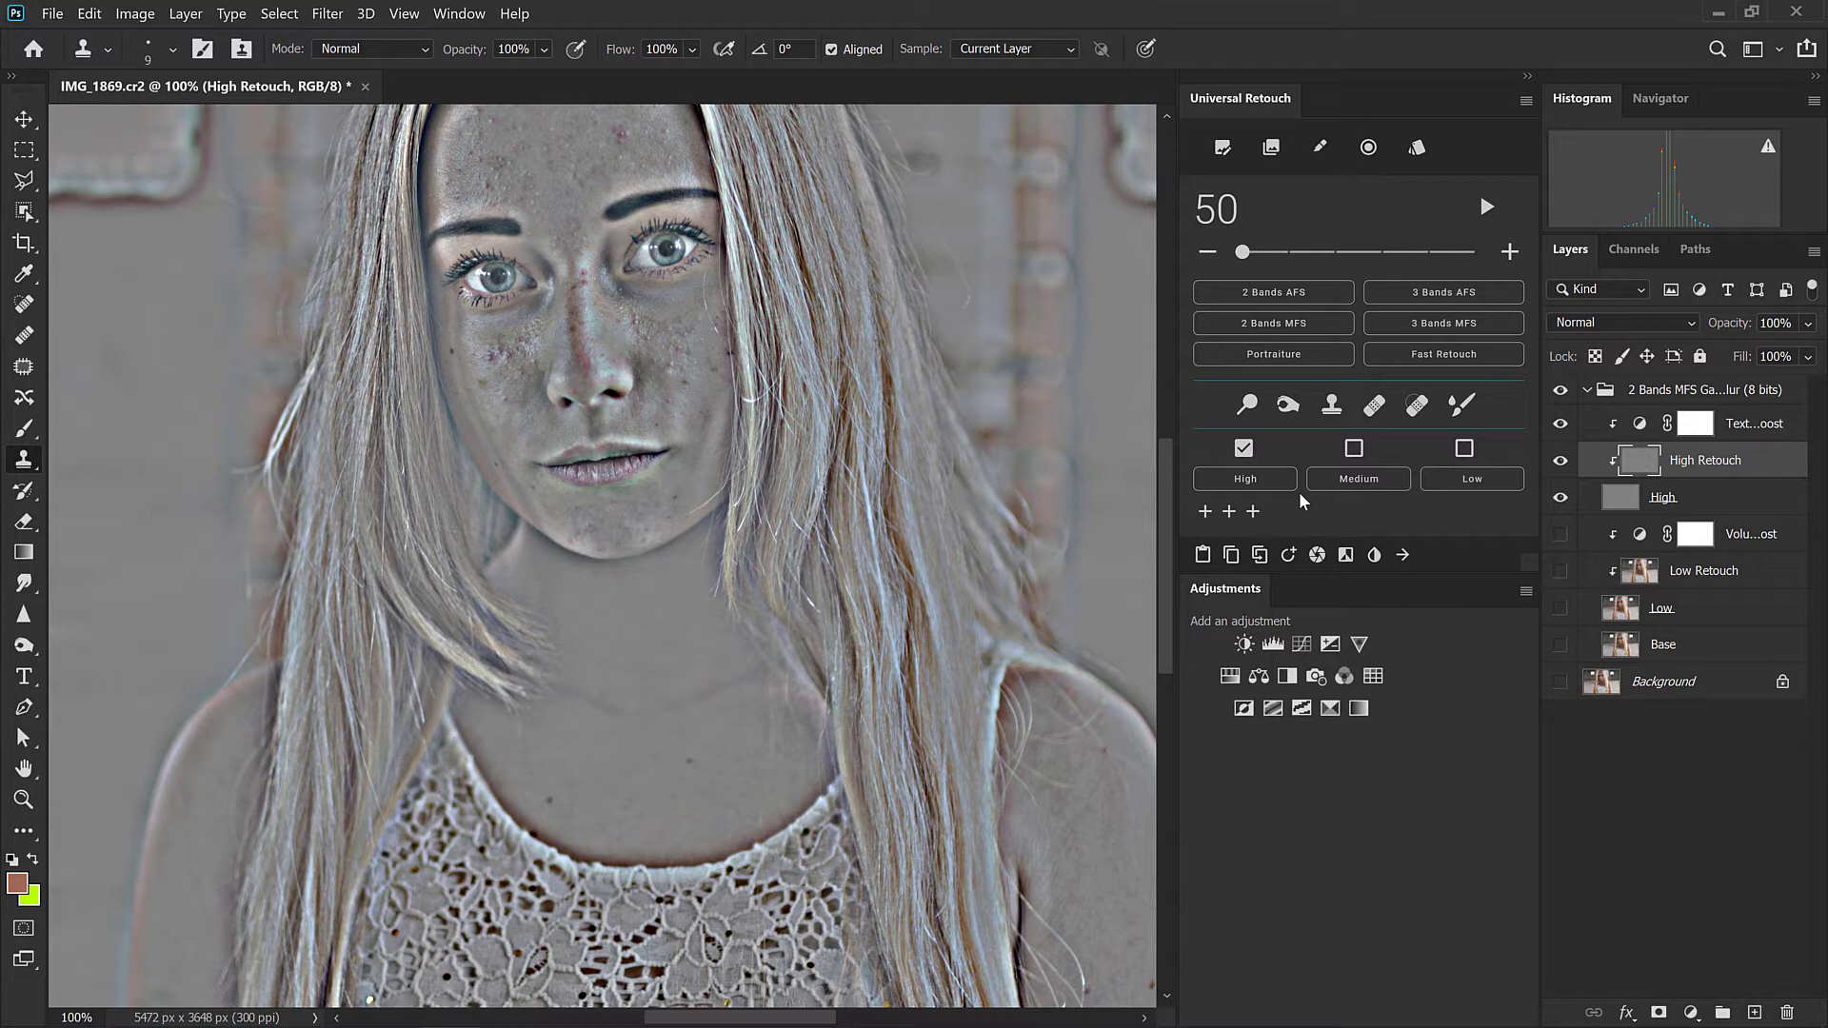
{"action": "left_click_drag", "start_coordinate": [542, 429], "coordinate": [540, 643]}
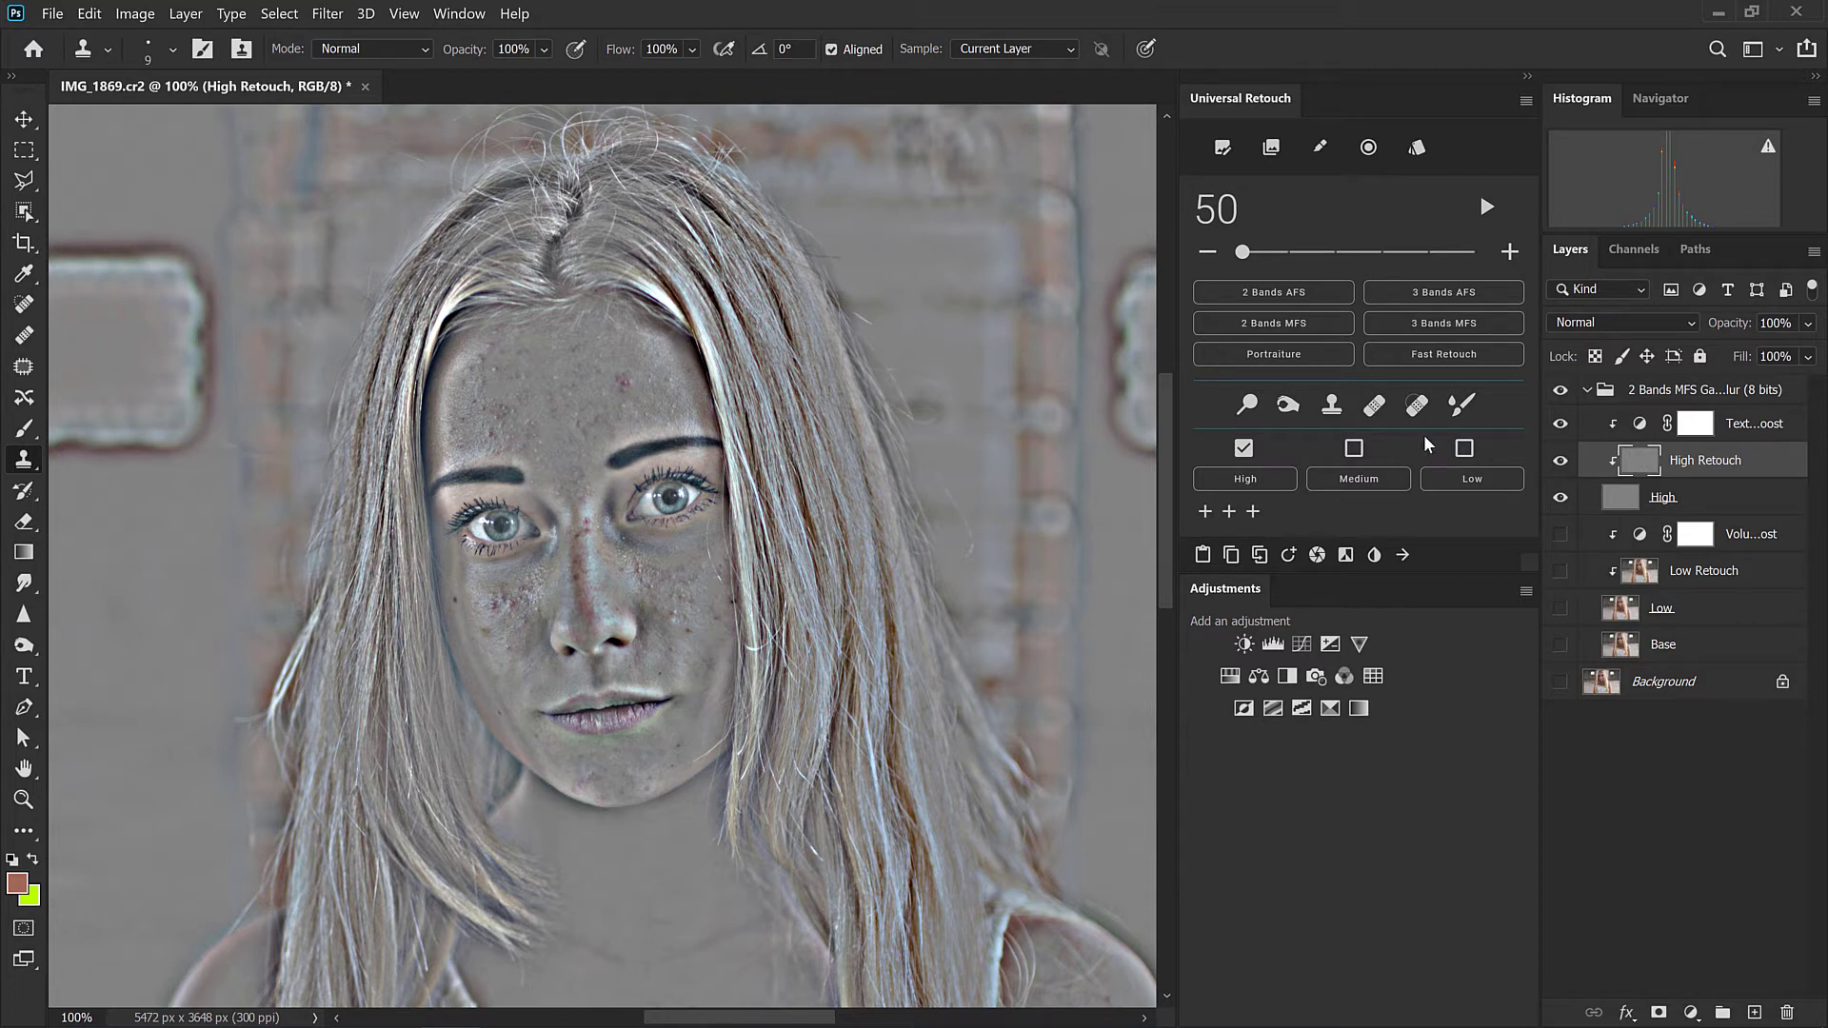
Compare the boosted texture on the full image with the unboosted image, and restore the boosted high-frequency view.
{"action": "left_click", "coordinate": [1267, 479]}
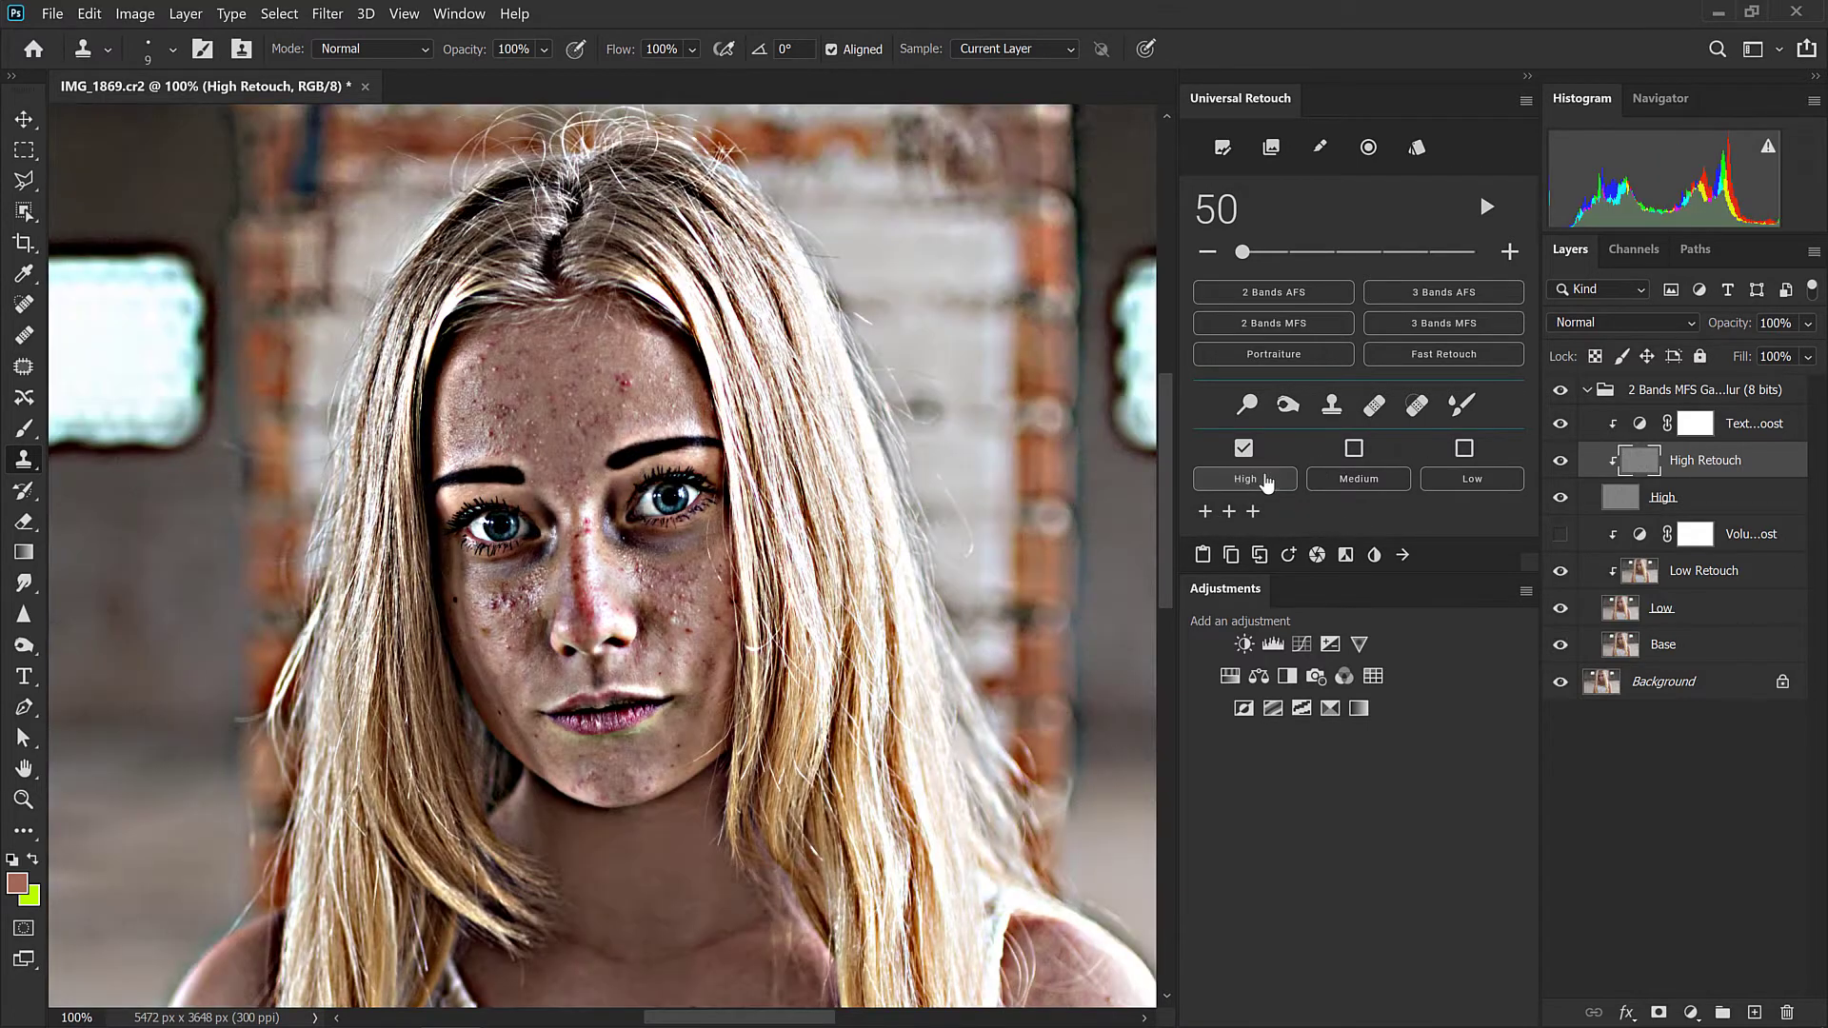
{"action": "left_click", "coordinate": [1242, 448]}
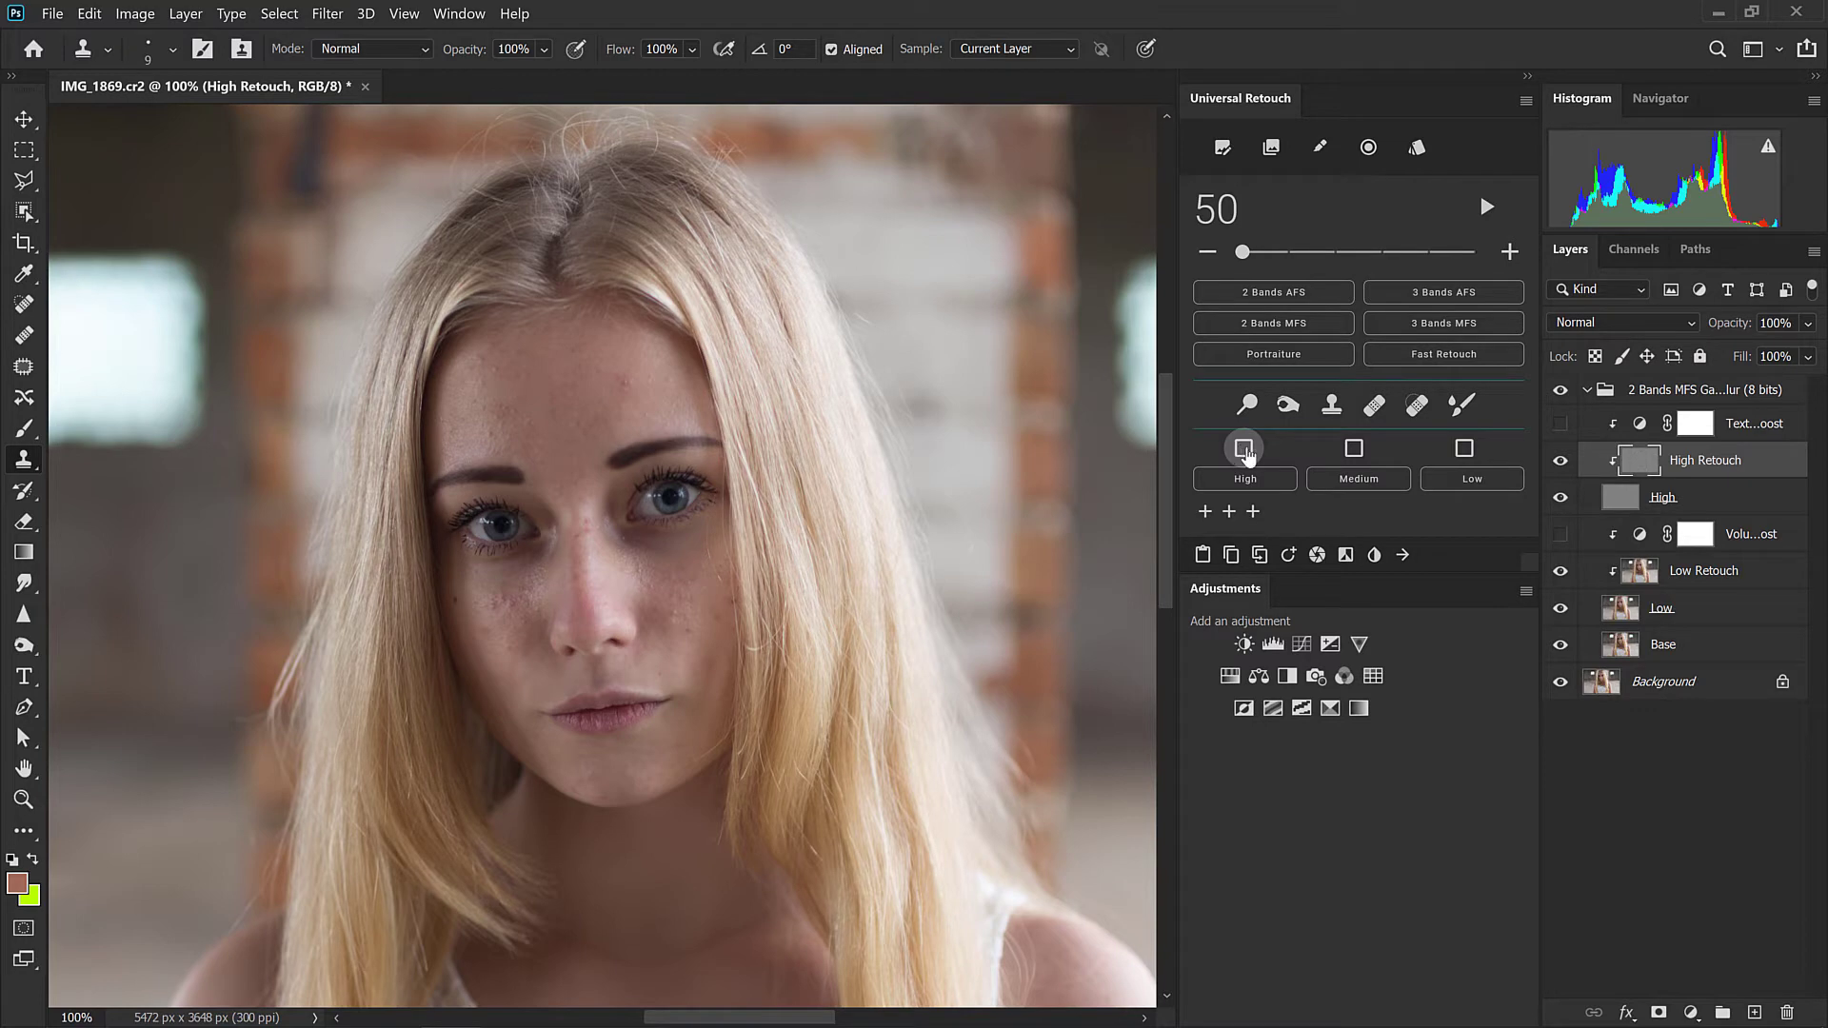
{"action": "left_click", "coordinate": [1245, 449]}
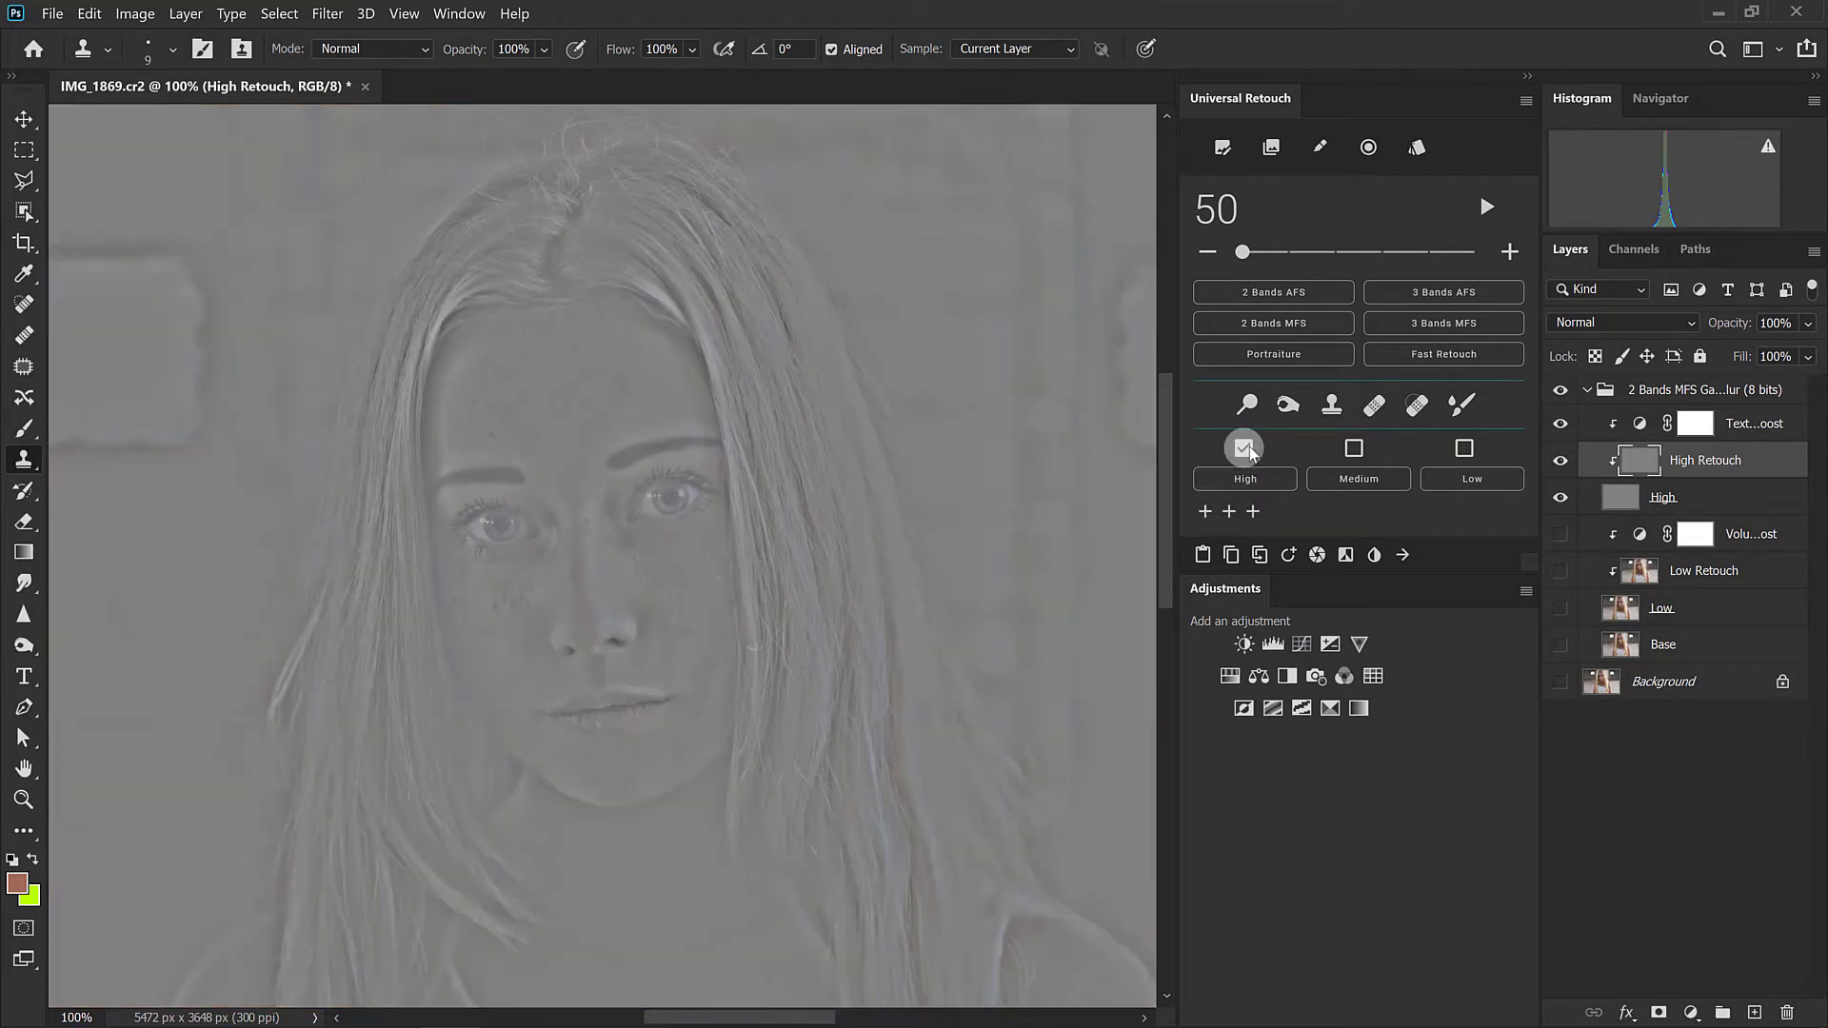
Set up the Healing Brush with a harder edge and a 25 px size.
{"action": "left_click", "coordinate": [1374, 404]}
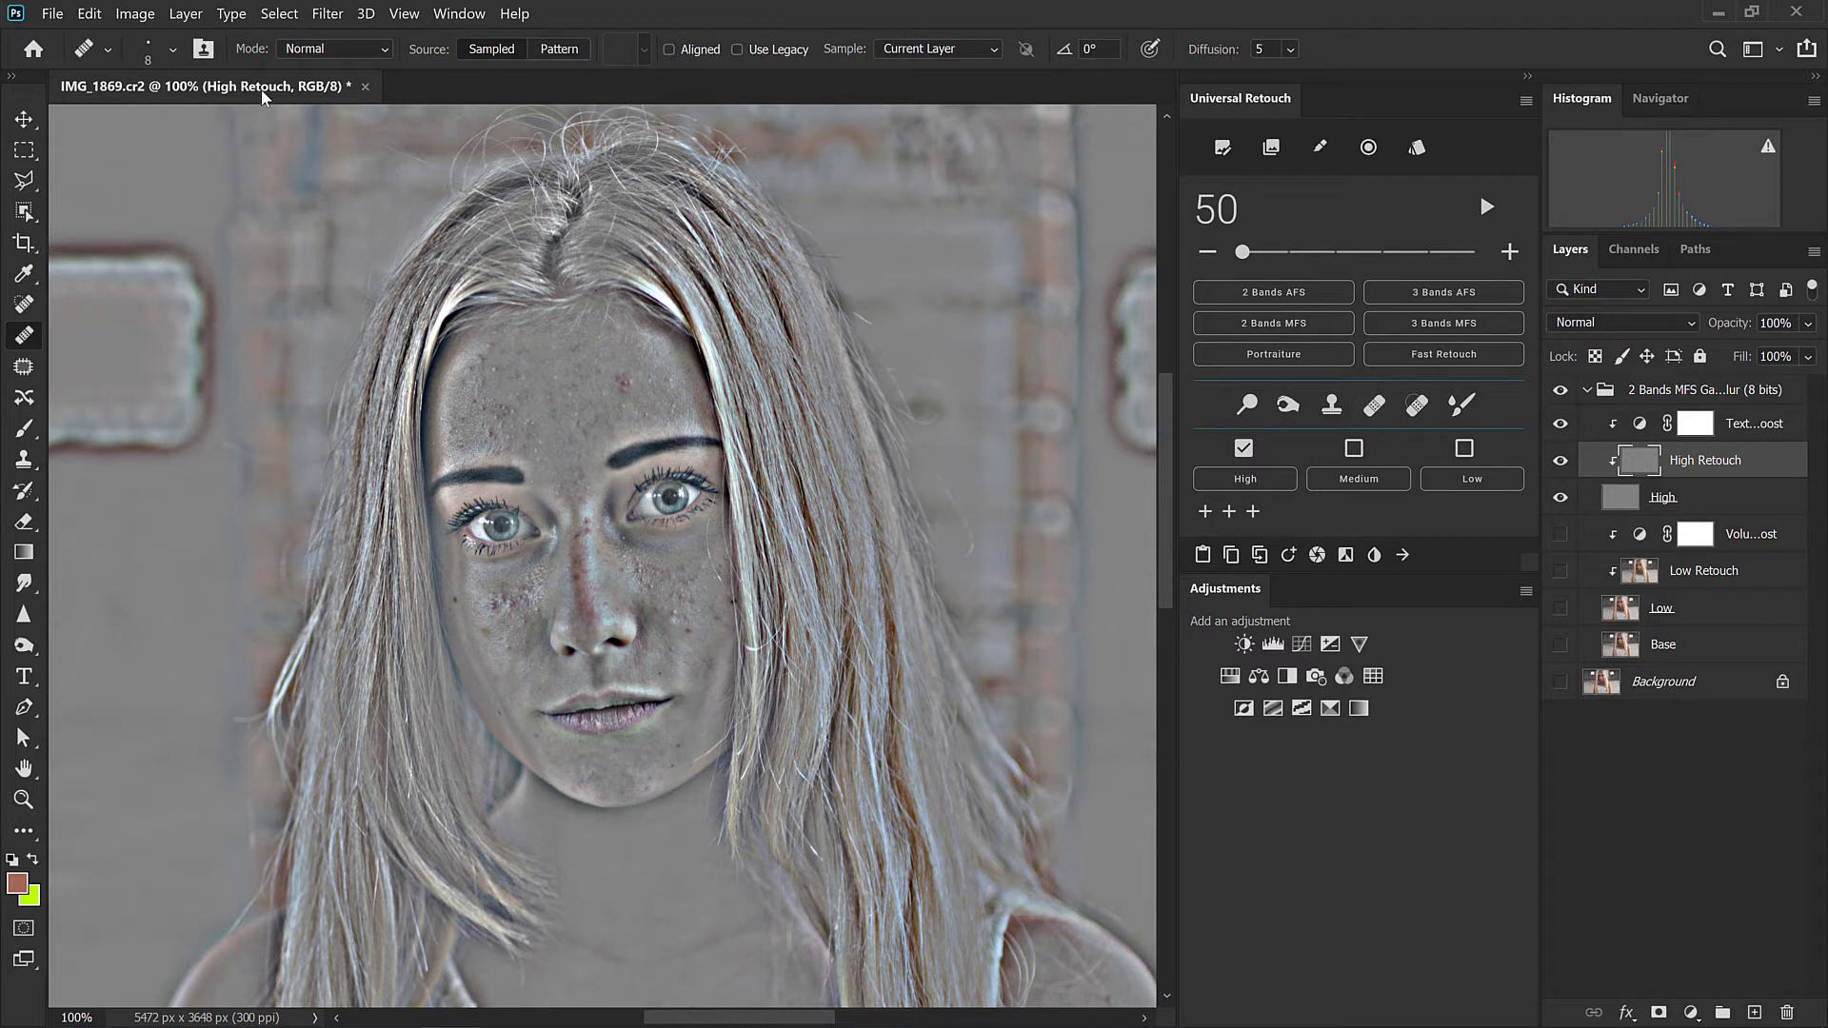
{"action": "left_click", "coordinate": [173, 51]}
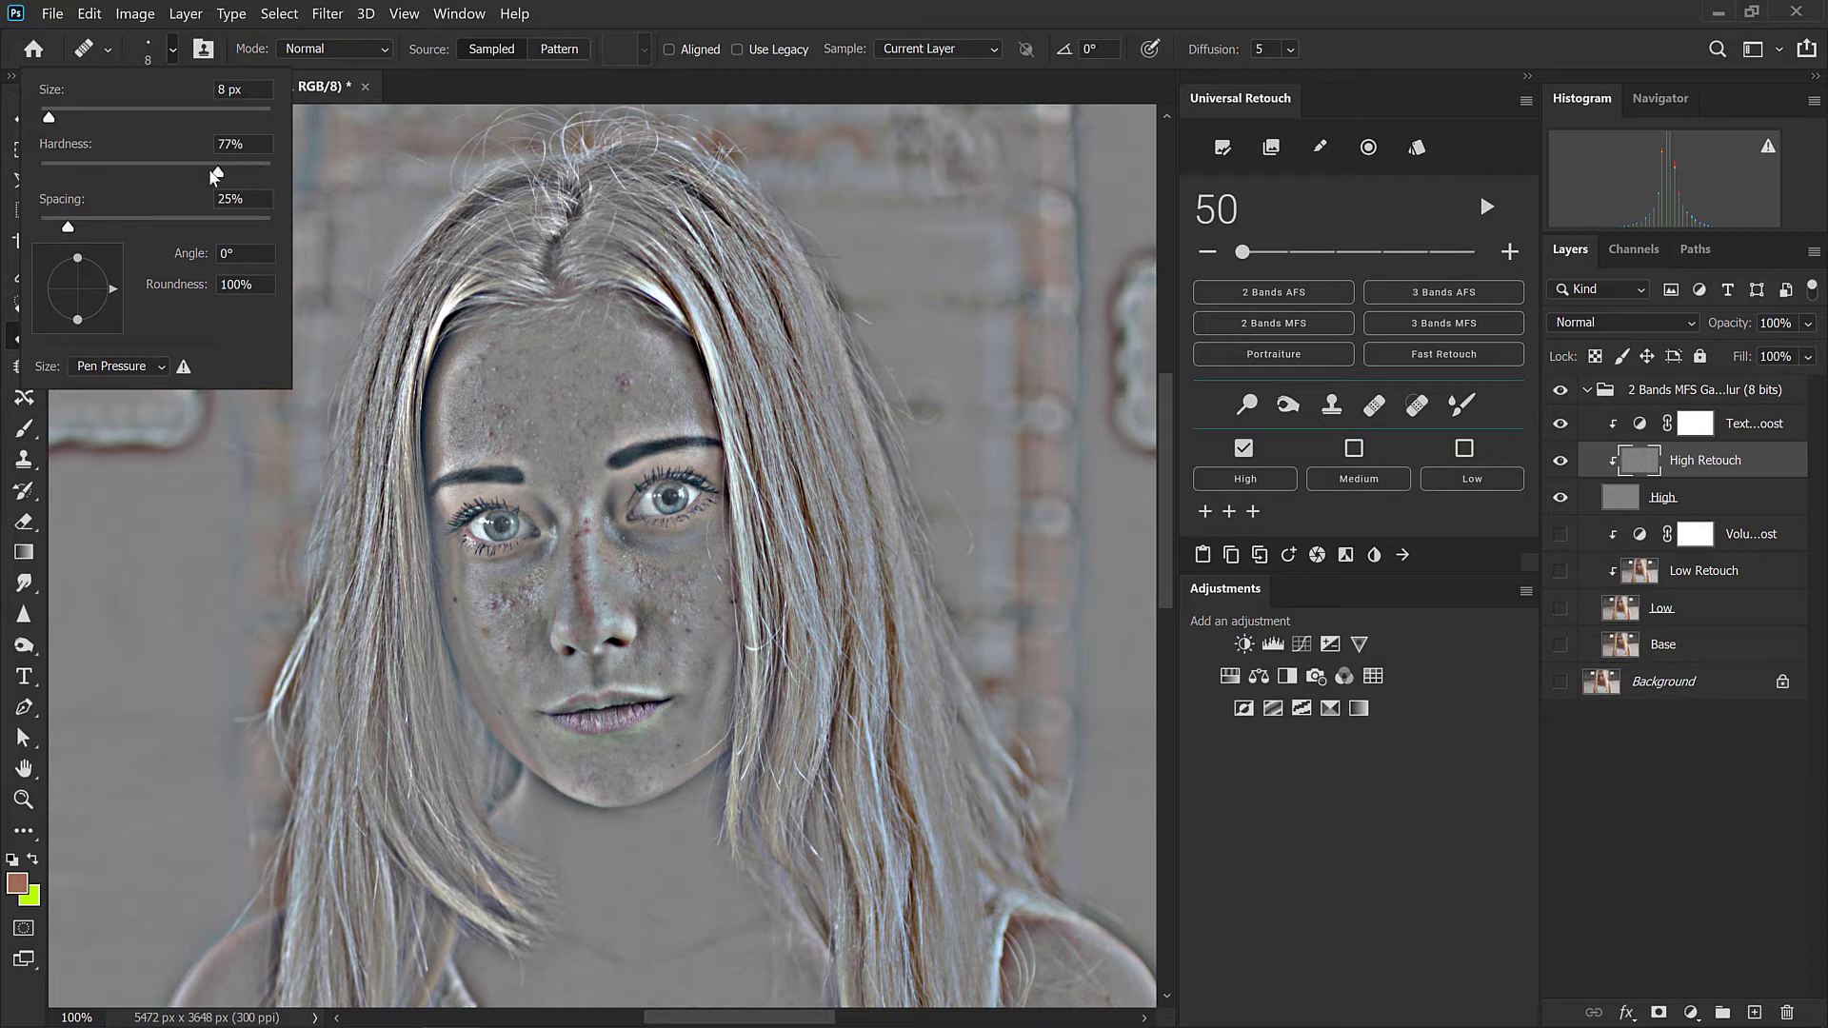
{"action": "left_click_drag", "start_coordinate": [215, 173], "coordinate": [310, 166]}
{"action": "left_click", "coordinate": [610, 16]}
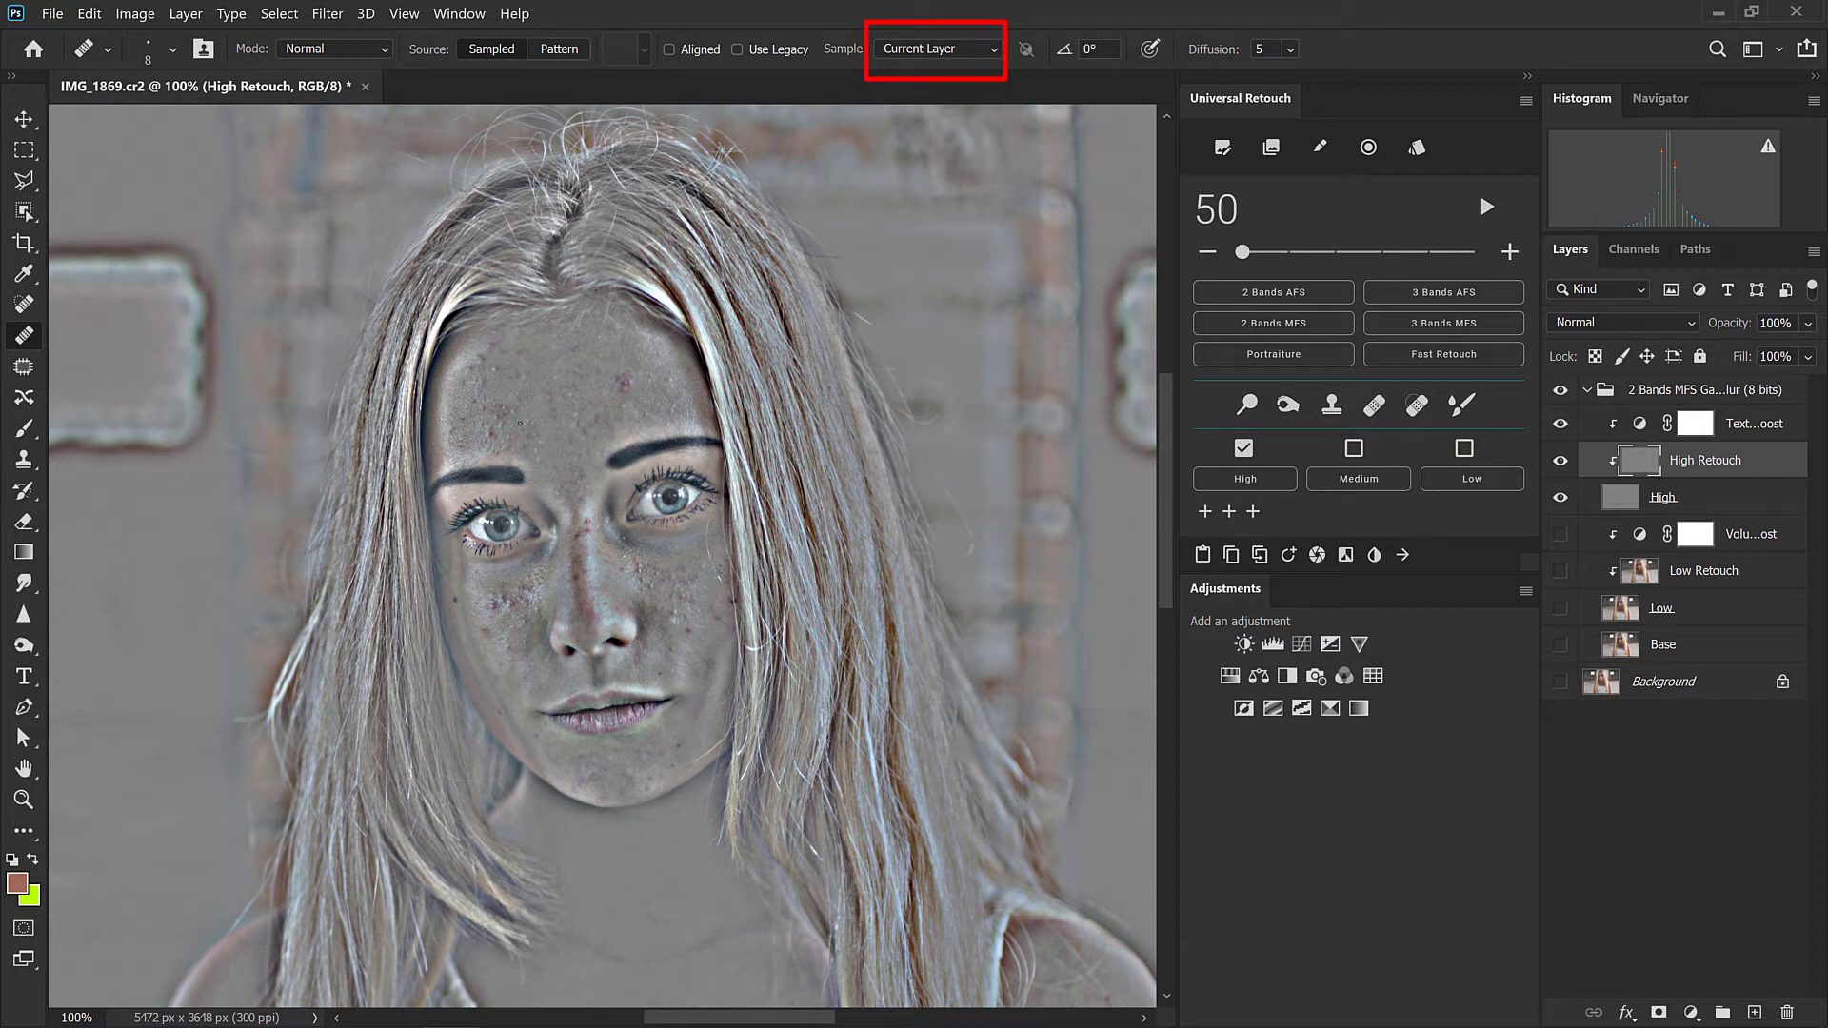
{"action": "key", "text": "bracketright"}
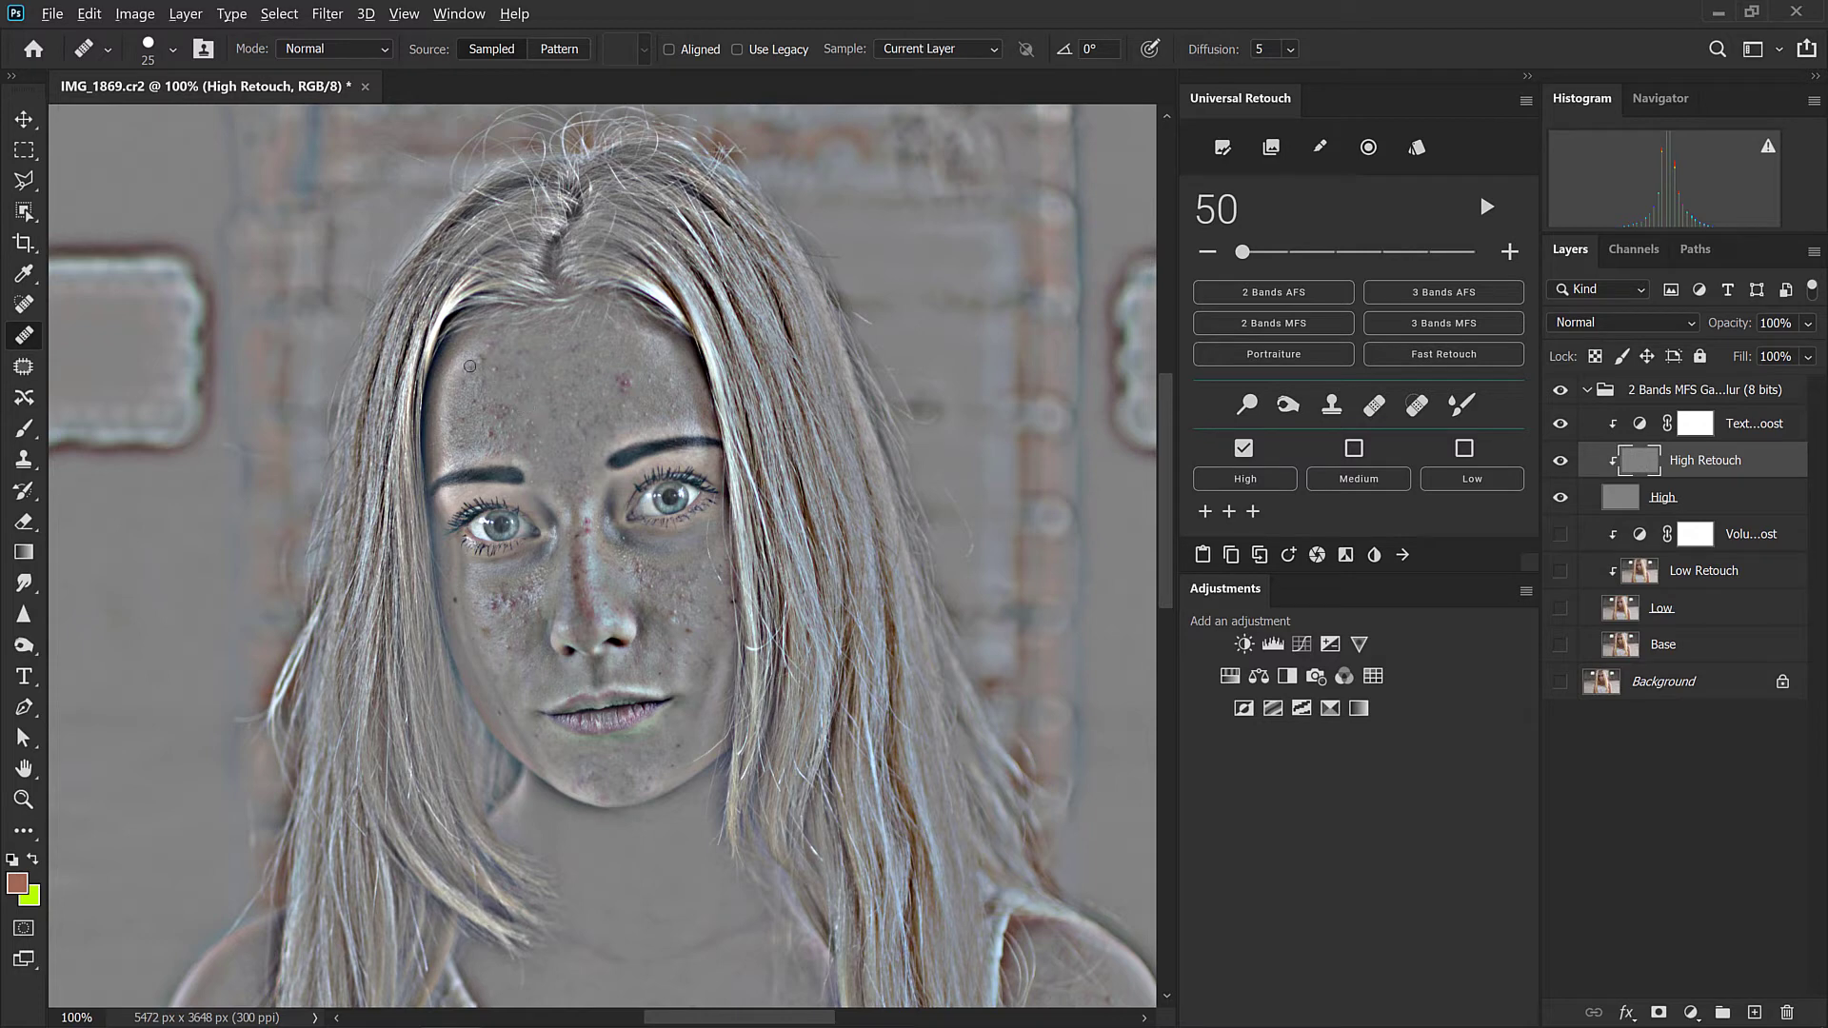
Heal the small blemishes on the left part of the forehead on the High Retouch layer, using clean skin sampled nearby.
{"action": "scroll", "coordinate": [474, 367], "scroll_direction": "up", "scroll_amount": 2}
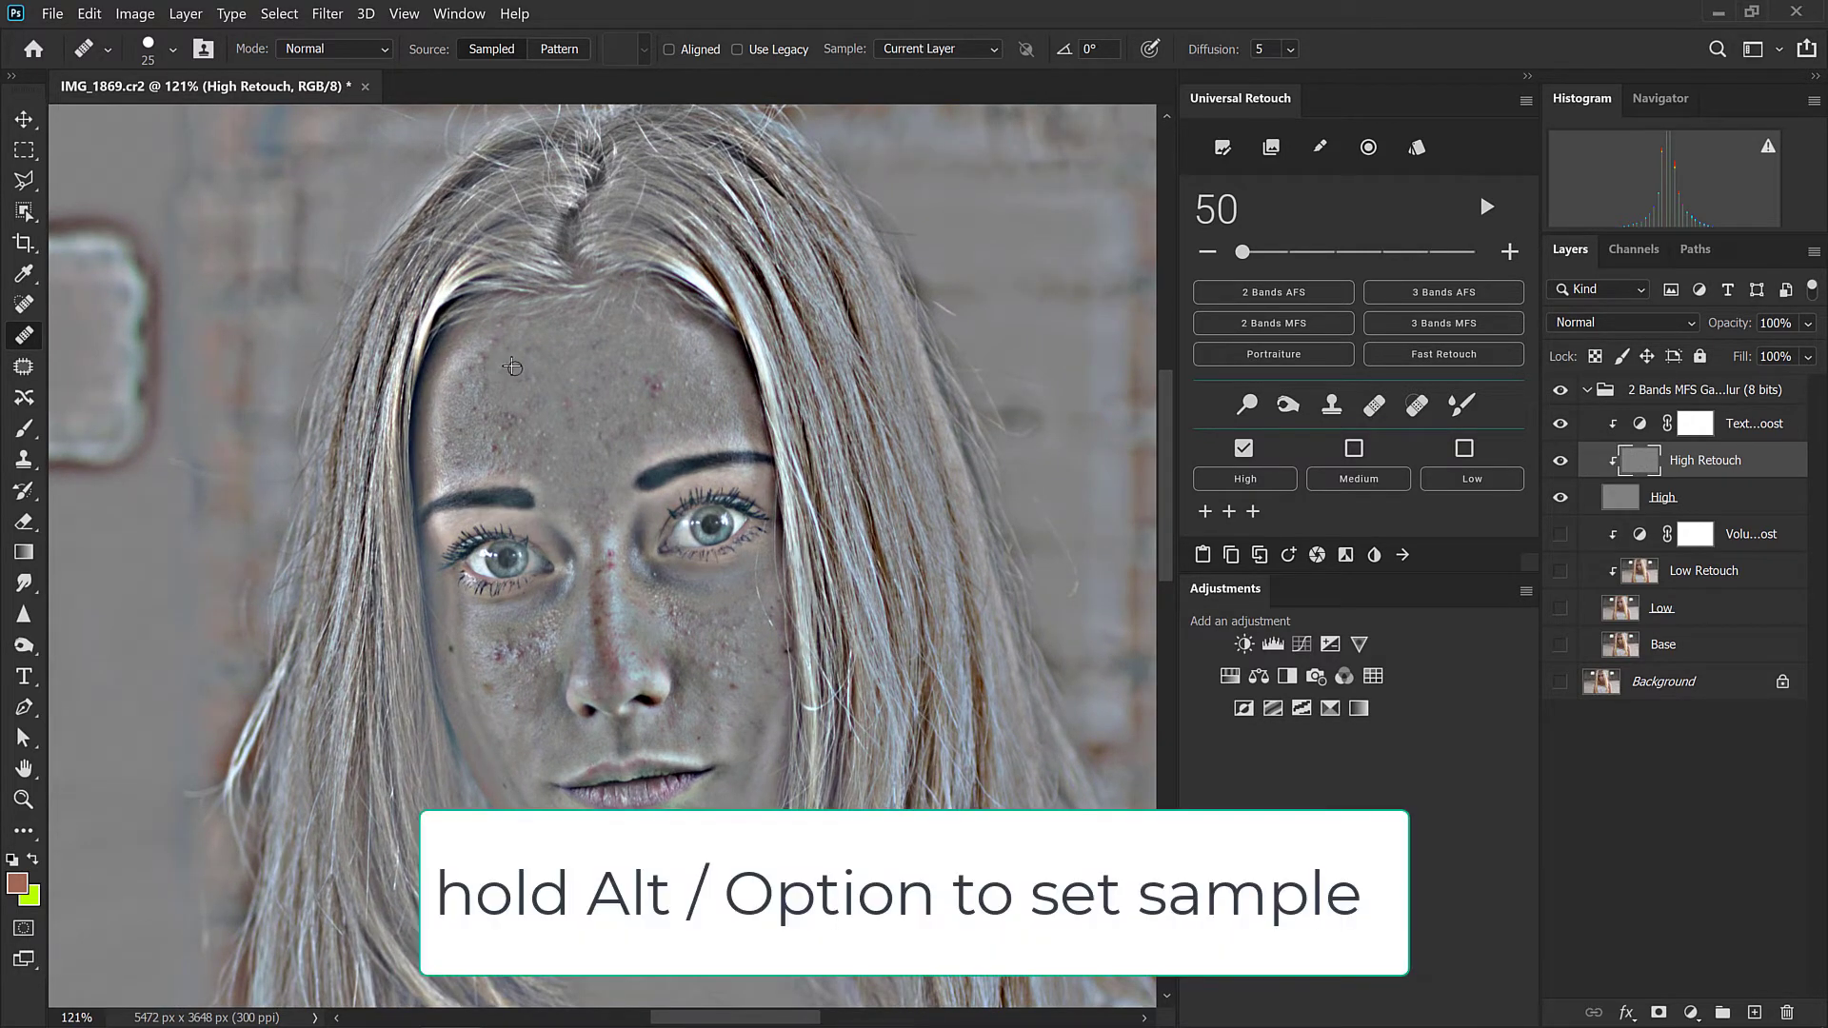
{"action": "left_click", "coordinate": [560, 353], "text": "alt"}
{"action": "left_click", "coordinate": [537, 379]}
{"action": "left_click", "coordinate": [536, 375], "text": "alt"}
{"action": "left_click", "coordinate": [539, 396]}
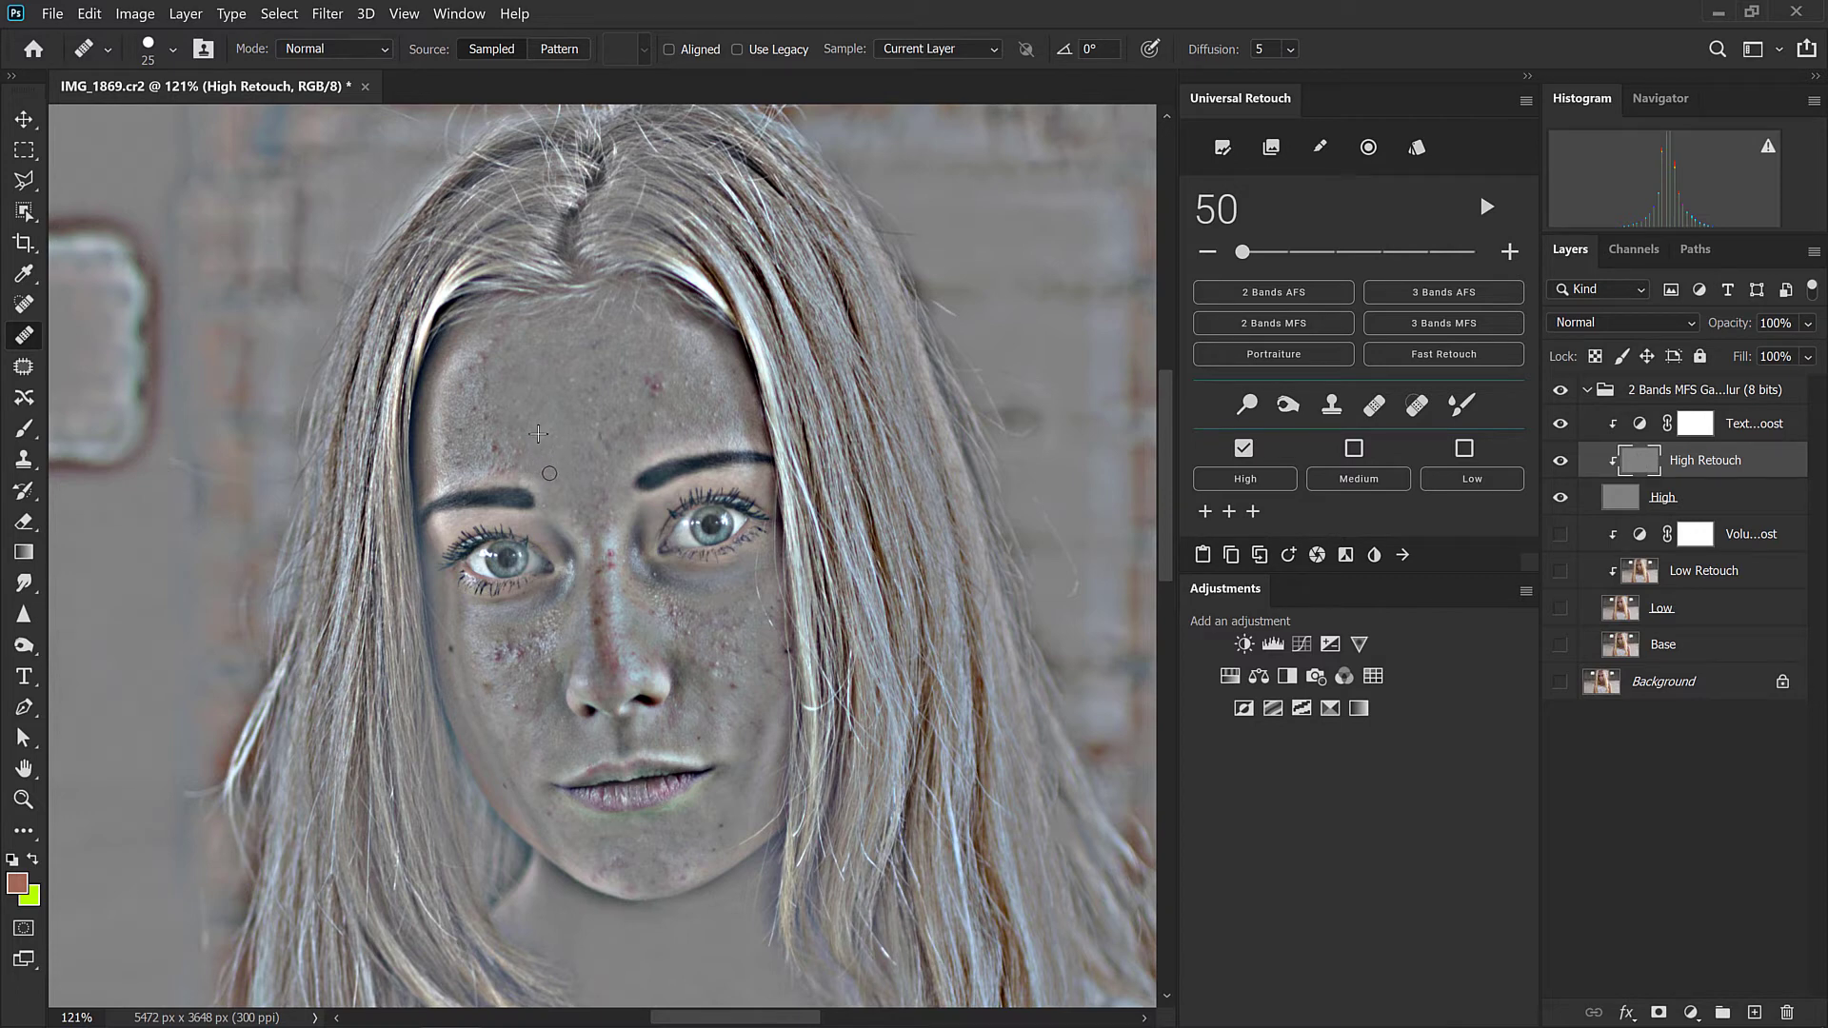
Clone clean skin over the blemish on the right of the forehead with the Clone Stamp, keeping sampling on Current Layer.
{"action": "left_click", "coordinate": [1331, 405]}
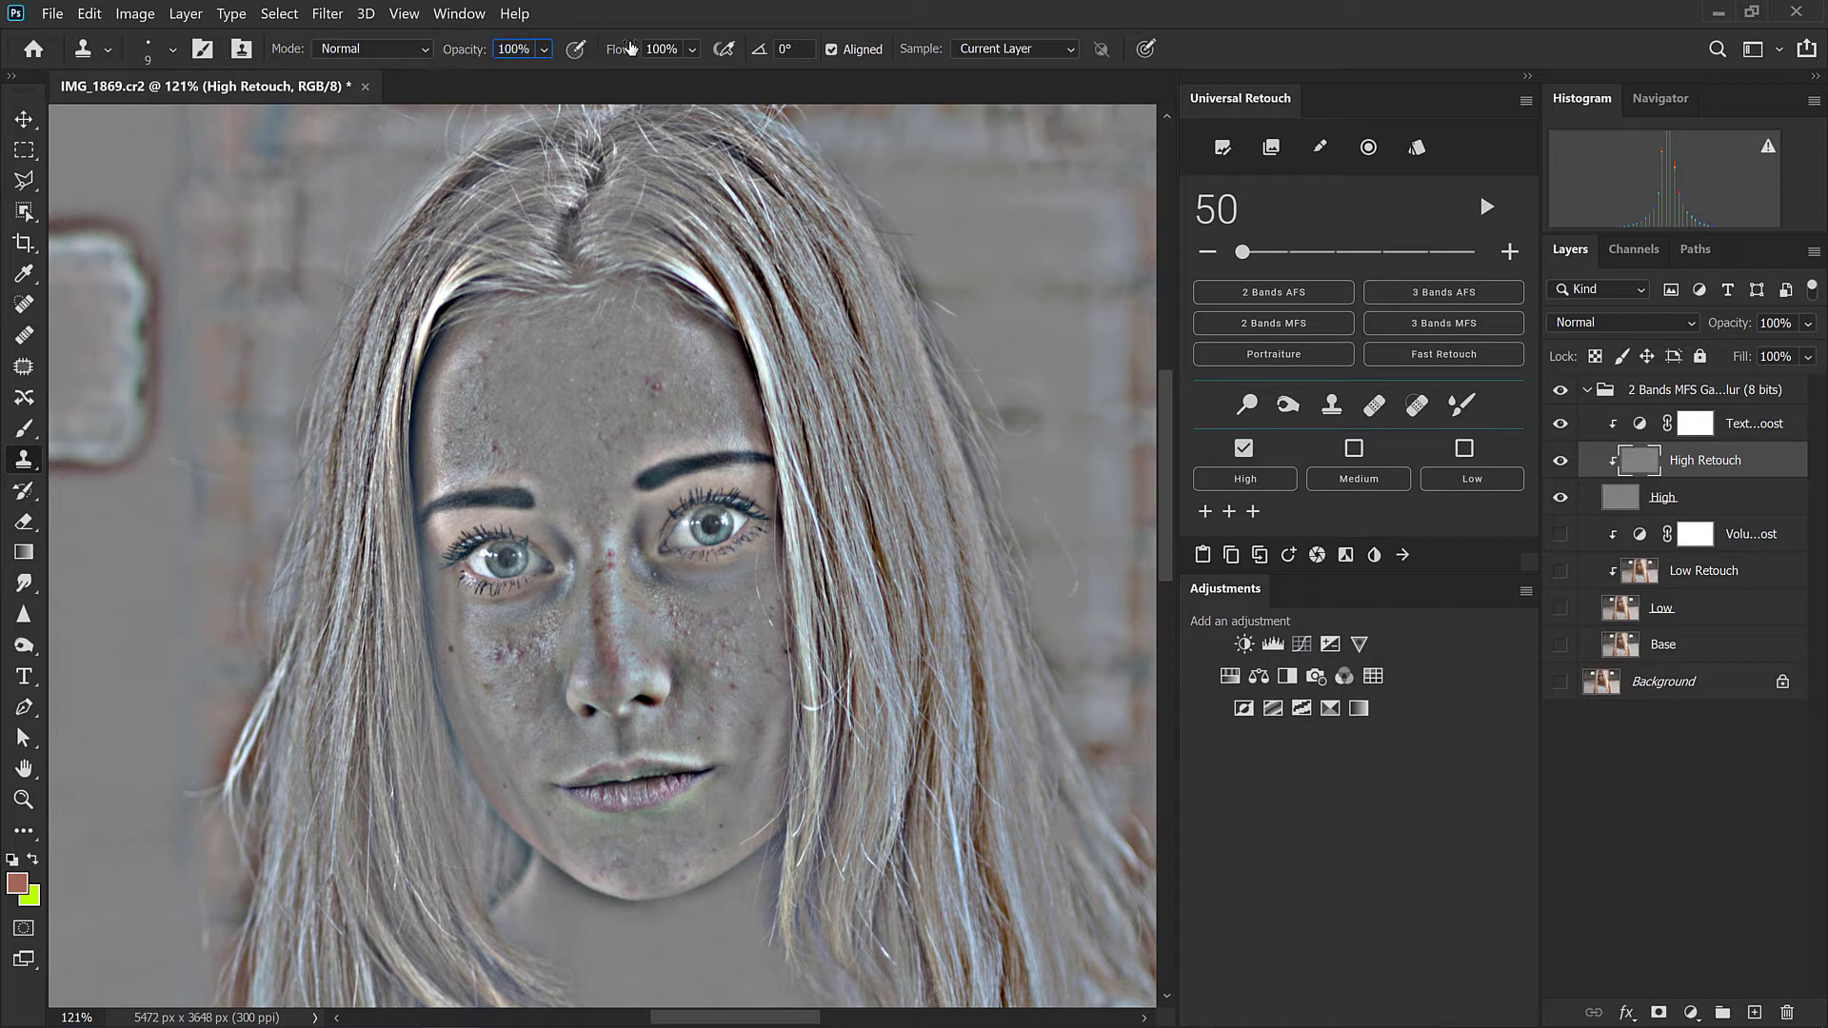
{"action": "left_click_drag", "start_coordinate": [628, 49], "coordinate": [964, 49]}
{"action": "left_click", "coordinate": [1000, 48]}
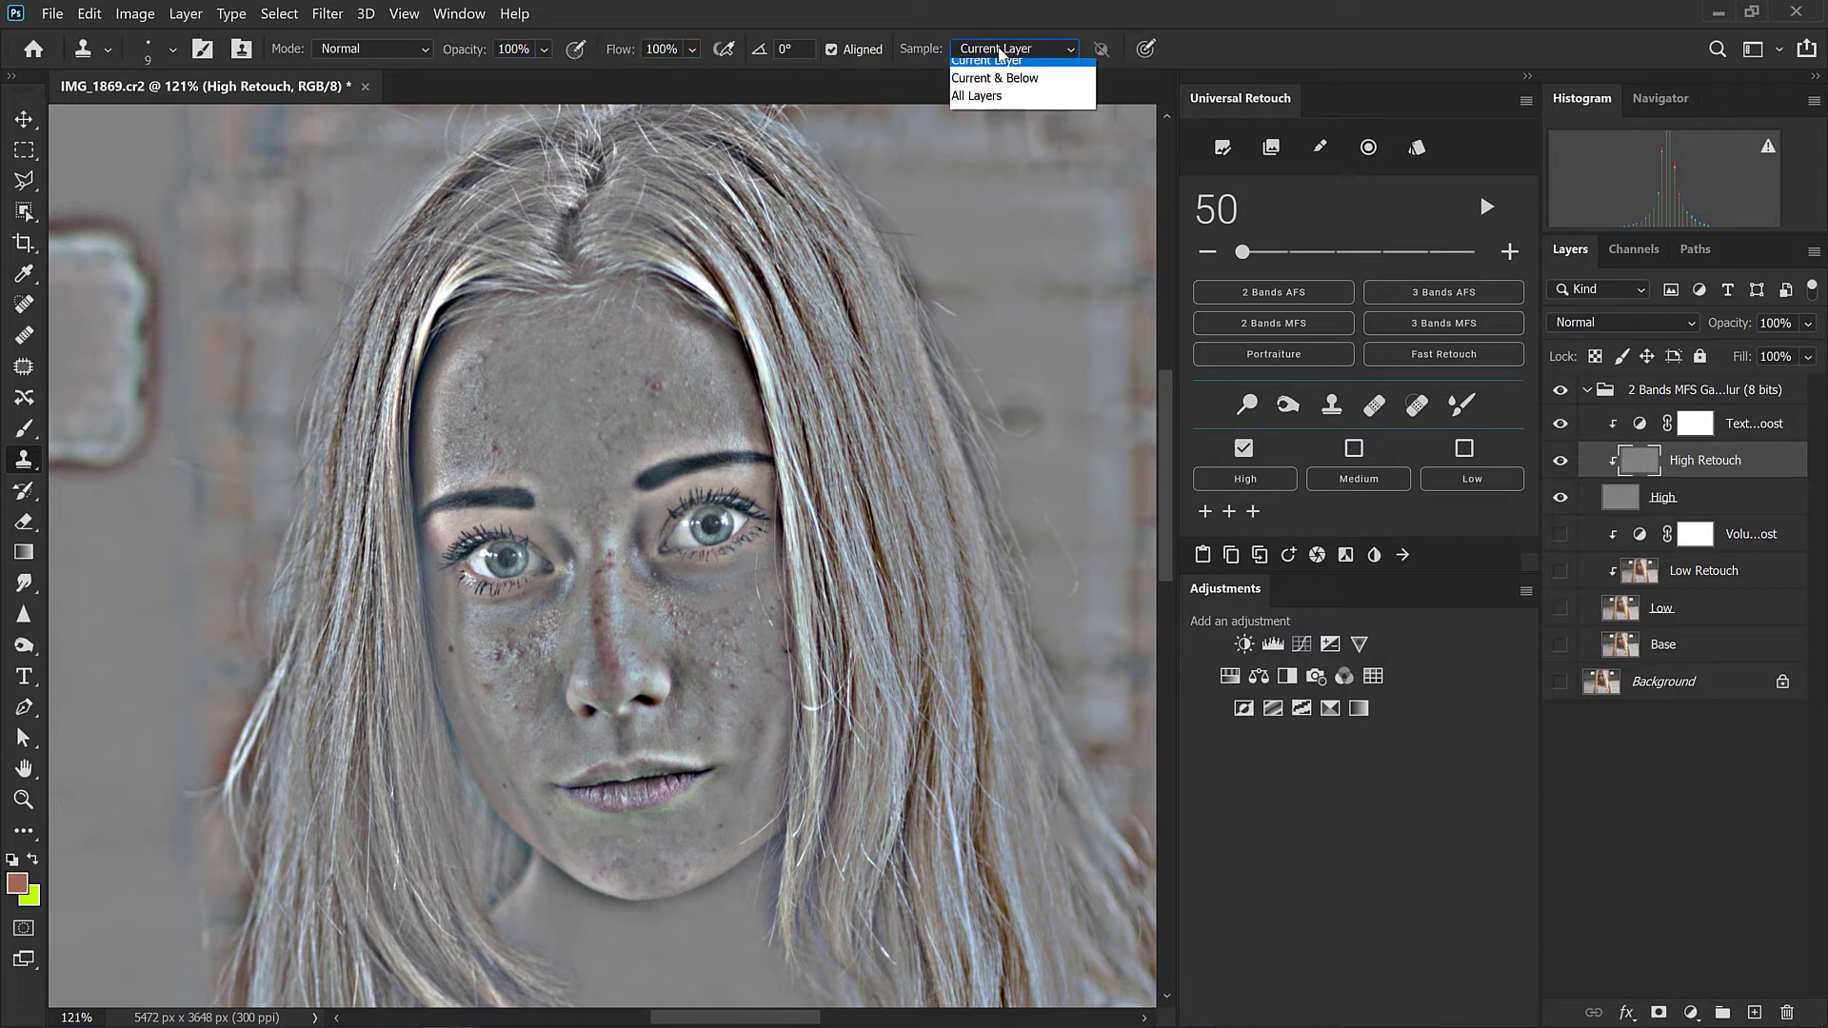
{"action": "left_click", "coordinate": [998, 70]}
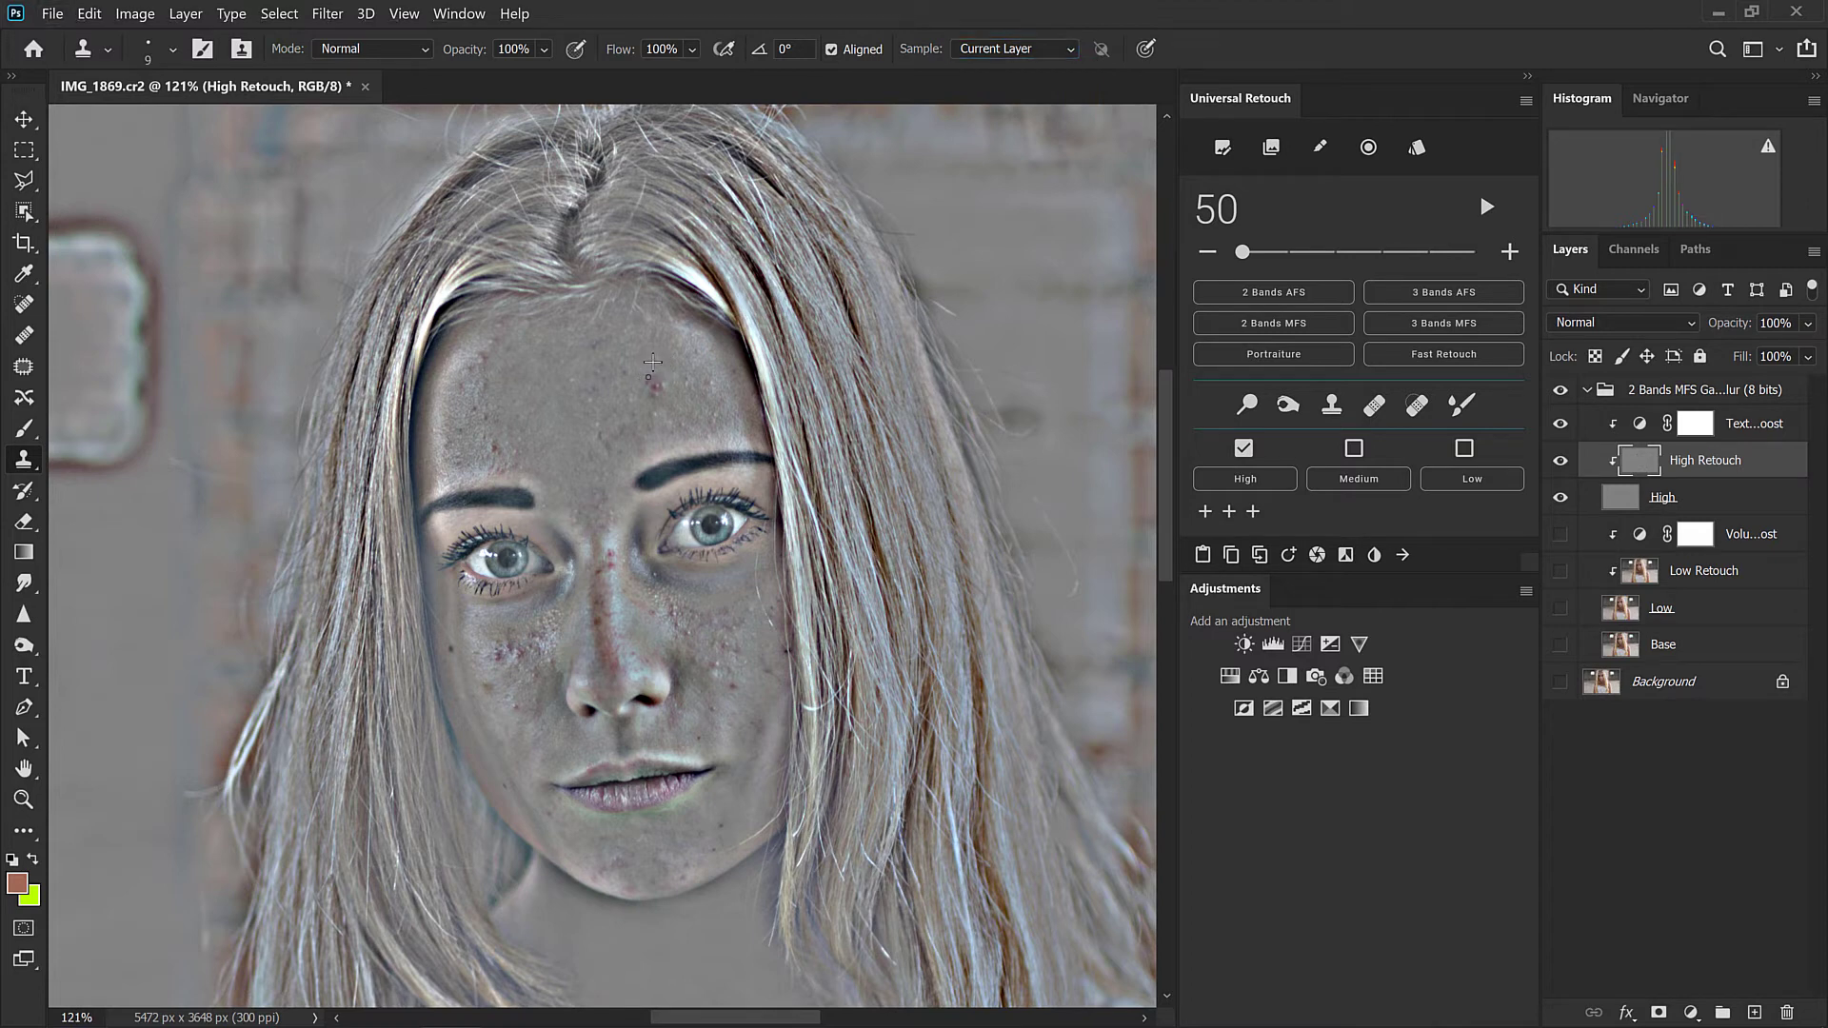
{"action": "left_click", "coordinate": [639, 410], "text": "alt"}
{"action": "left_click", "coordinate": [653, 383]}
Patch the blemish cluster on the left cheek and the spot on the nose bridge with clean skin texture.
{"action": "left_click", "coordinate": [1374, 411]}
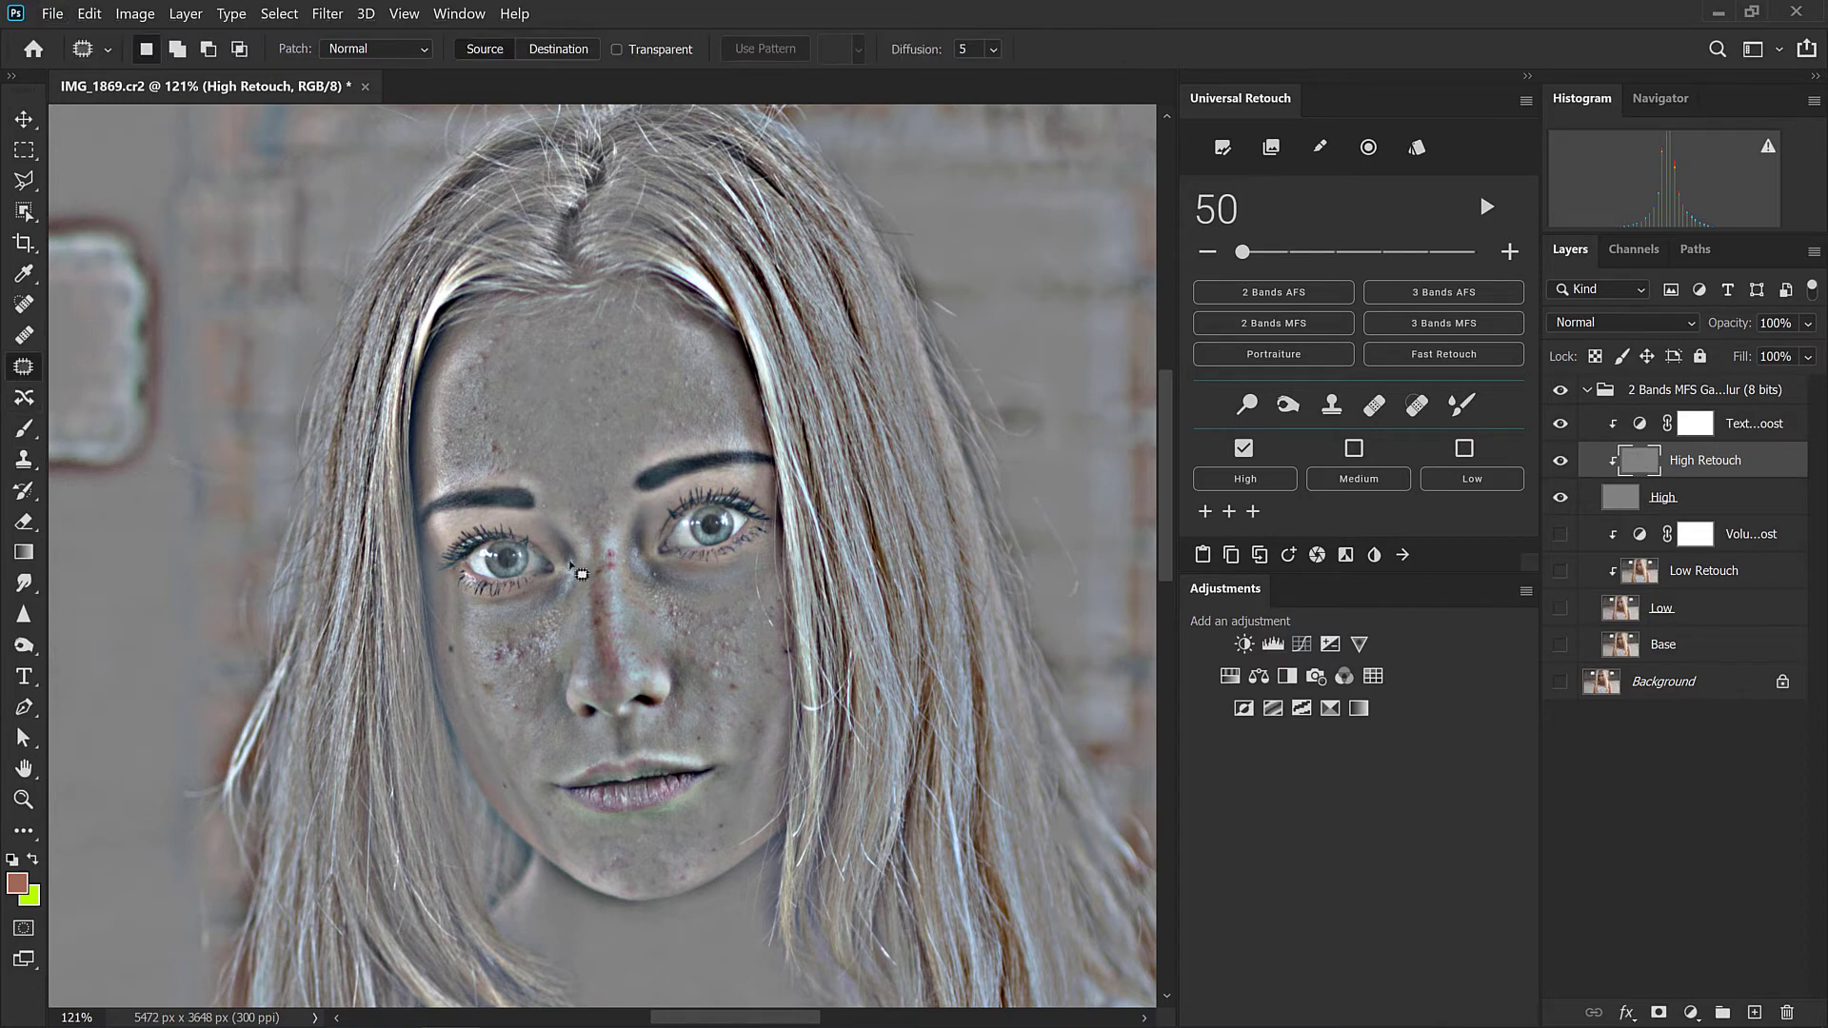
{"action": "scroll", "coordinate": [611, 641], "scroll_direction": "up", "scroll_amount": 2}
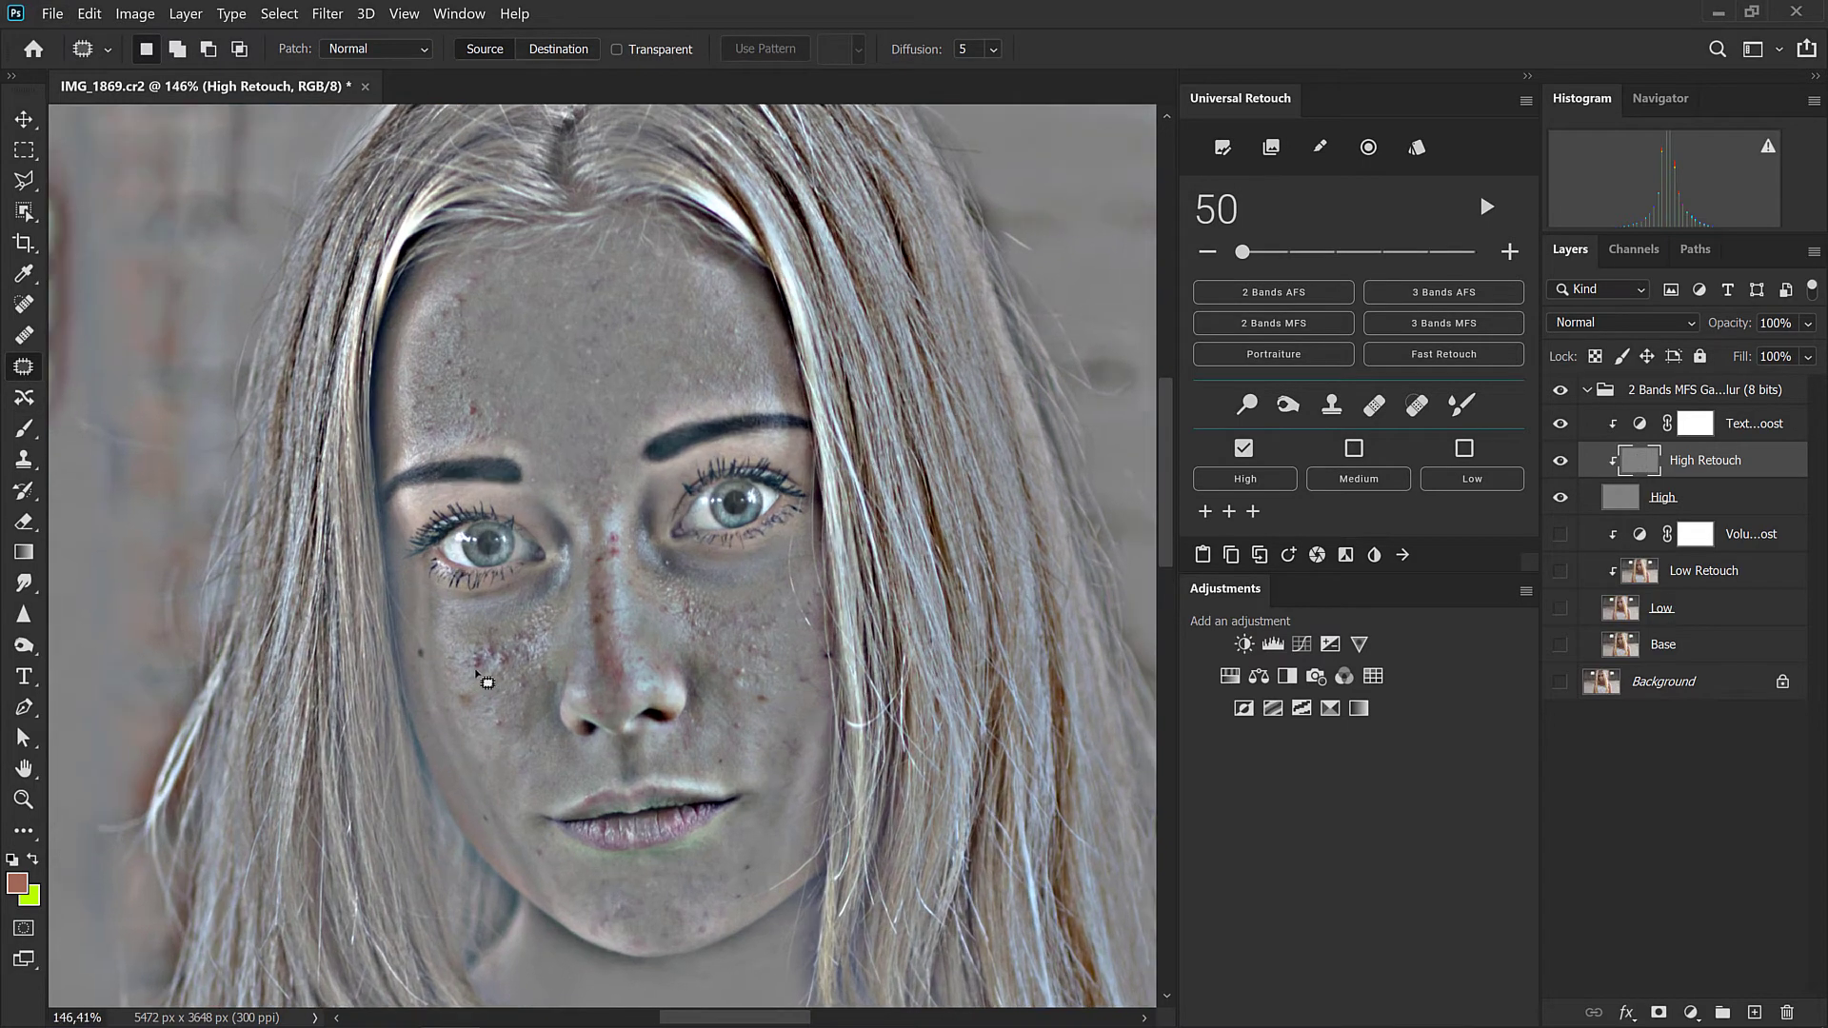
{"action": "mouse_move", "coordinate": [482, 671]}
{"action": "left_mouse_down"}
{"action": "mouse_move", "coordinate": [468, 652]}
{"action": "mouse_move", "coordinate": [488, 688]}
{"action": "mouse_move", "coordinate": [523, 685]}
{"action": "mouse_move", "coordinate": [489, 646]}
{"action": "mouse_move", "coordinate": [493, 678]}
{"action": "mouse_move", "coordinate": [477, 677]}
{"action": "mouse_move", "coordinate": [510, 656]}
{"action": "mouse_move", "coordinate": [469, 678]}
{"action": "left_mouse_up"}
{"action": "key", "text": "ctrl+d"}
{"action": "key", "text": "ctrl+d"}
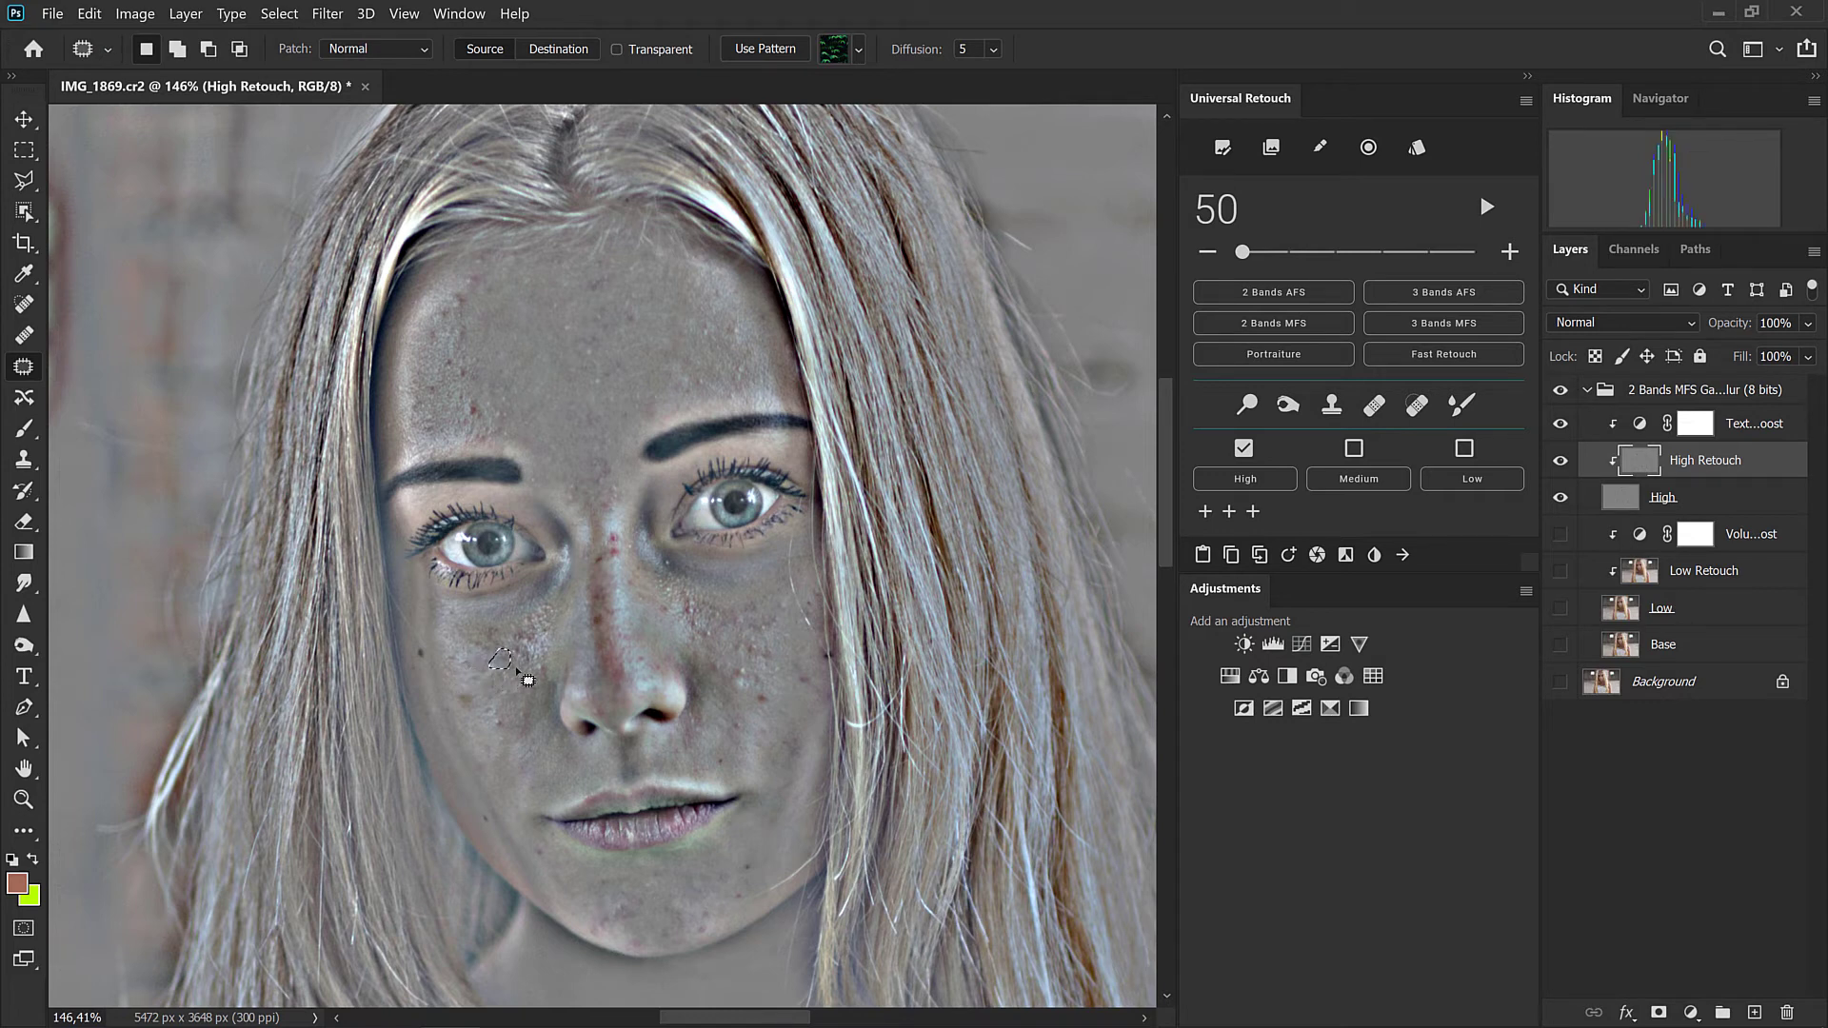
{"action": "key", "text": "ctrl+d"}
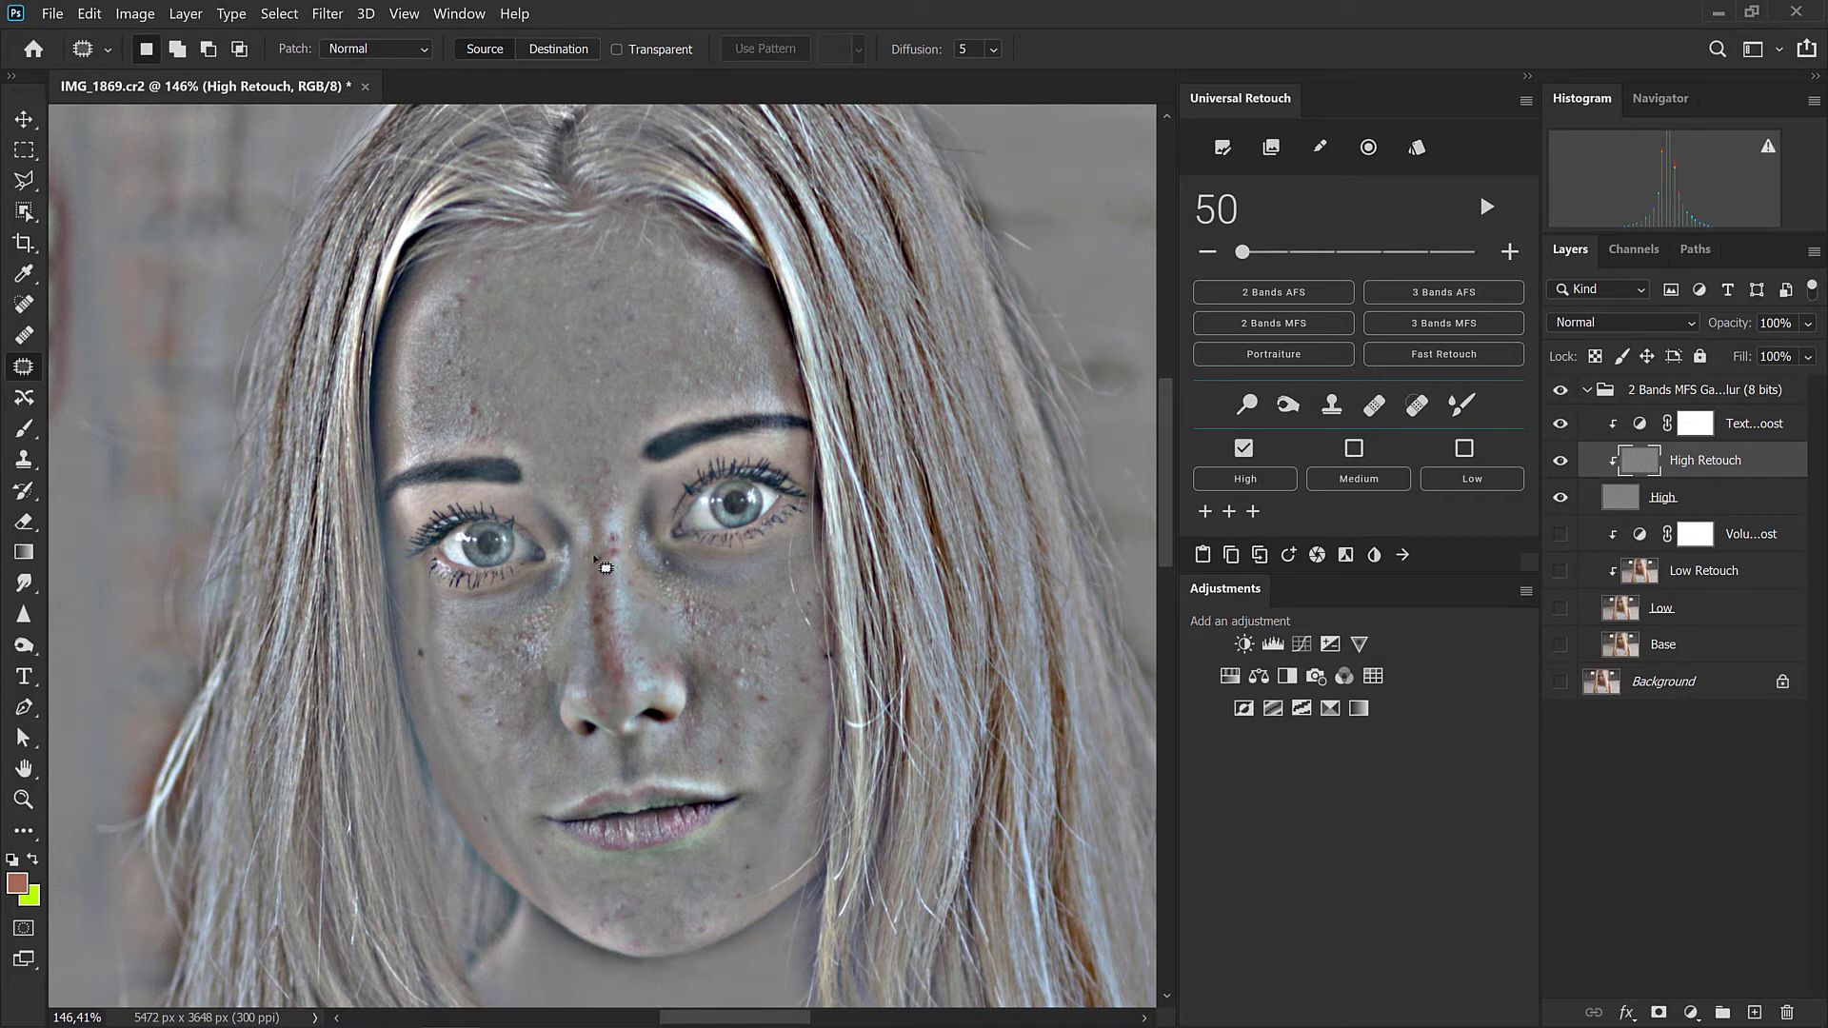
{"action": "mouse_move", "coordinate": [603, 569]}
{"action": "left_mouse_down"}
{"action": "mouse_move", "coordinate": [610, 552]}
{"action": "mouse_move", "coordinate": [604, 581]}
{"action": "mouse_move", "coordinate": [653, 577]}
{"action": "left_mouse_up"}
{"action": "key", "text": "ctrl+d"}
Heal the spots across the right cheek using the Healing Brush reduced to 15 px and repeatedly resampled clean skin.
{"action": "left_click", "coordinate": [1374, 405]}
{"action": "scroll", "coordinate": [614, 532], "scroll_direction": "up", "scroll_amount": 1}
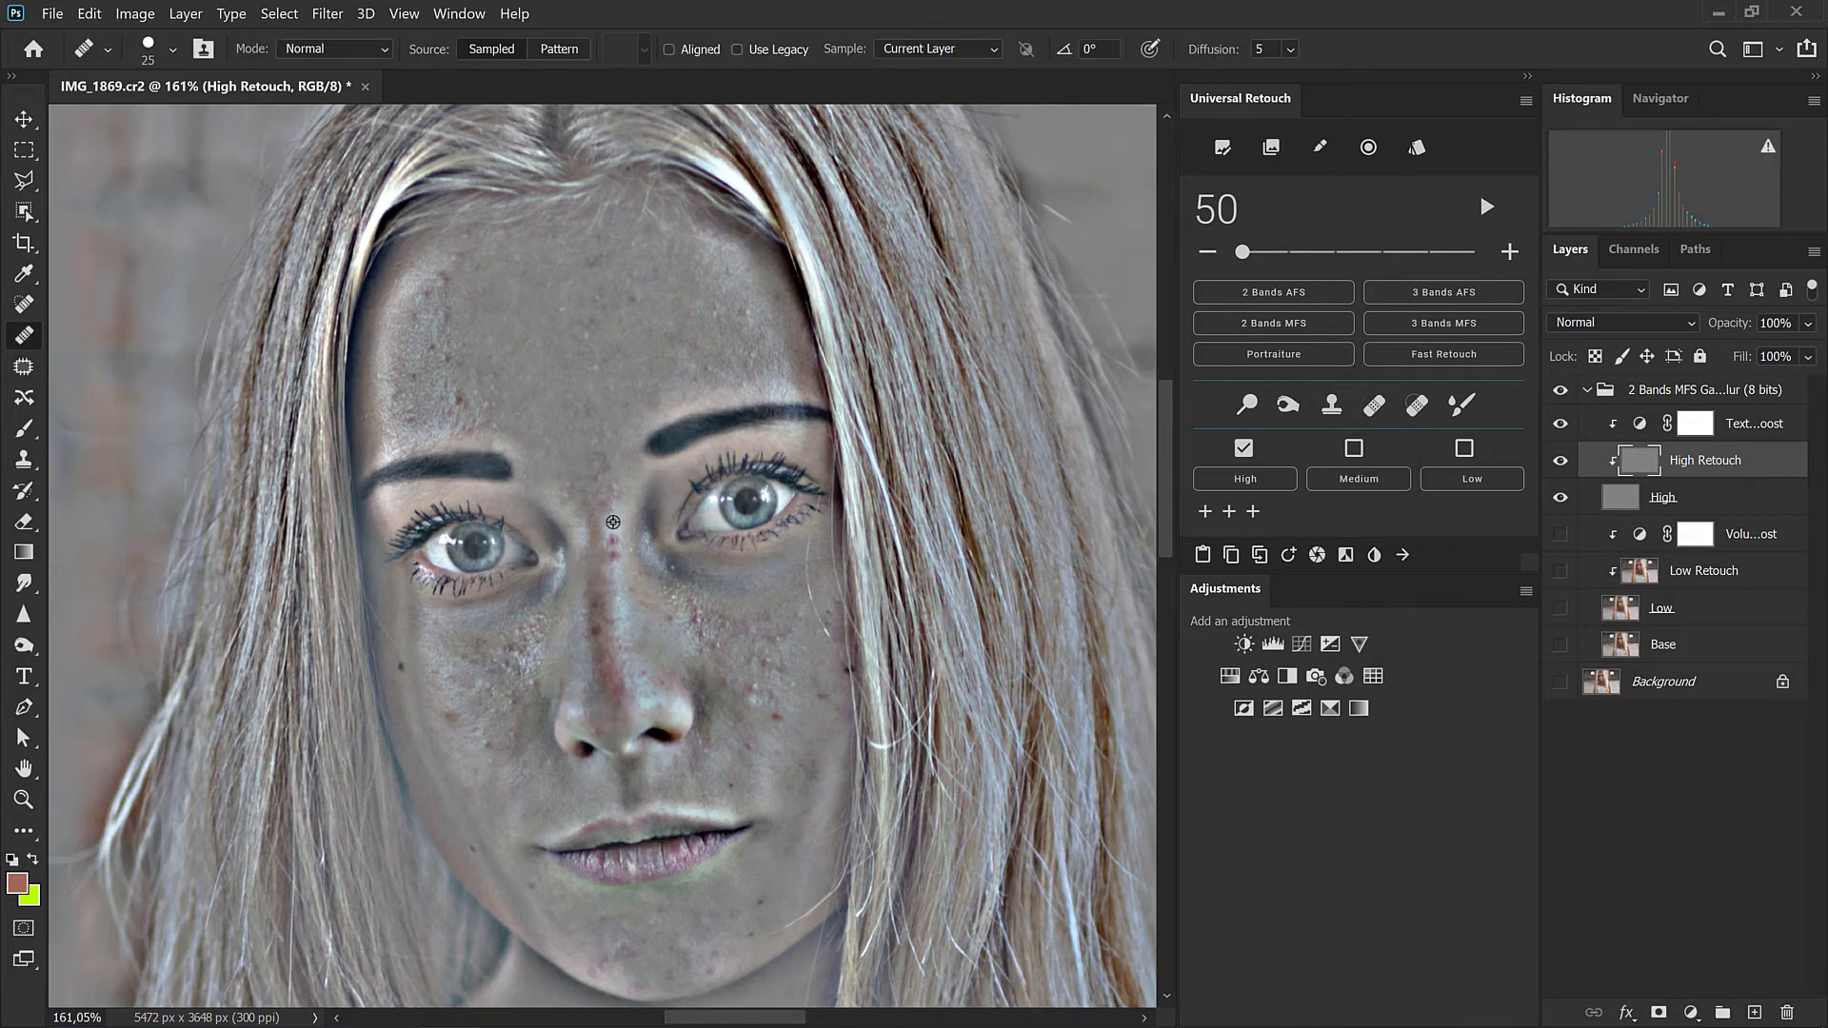
{"action": "key", "text": "bracketleft"}
{"action": "key", "text": "bracketleft"}
{"action": "left_click", "coordinate": [765, 618]}
{"action": "left_click", "coordinate": [780, 624], "text": "alt"}
{"action": "left_click", "coordinate": [755, 686]}
{"action": "left_click", "coordinate": [777, 677], "text": "alt"}
{"action": "left_click", "coordinate": [759, 691]}
{"action": "left_click", "coordinate": [770, 716], "text": "alt"}
{"action": "left_click", "coordinate": [788, 694]}
{"action": "left_click", "coordinate": [792, 706], "text": "alt"}
{"action": "left_click", "coordinate": [819, 696]}
{"action": "left_click", "coordinate": [795, 584], "text": "alt"}
{"action": "left_click_drag", "start_coordinate": [811, 579], "coordinate": [826, 634]}
{"action": "left_click", "coordinate": [809, 669], "text": "alt"}
{"action": "left_click", "coordinate": [835, 657]}
Heal the remaining forehead blemishes and the left cheek spots with the Healing Brush at 15 px.
{"action": "key", "text": "bracketleft"}
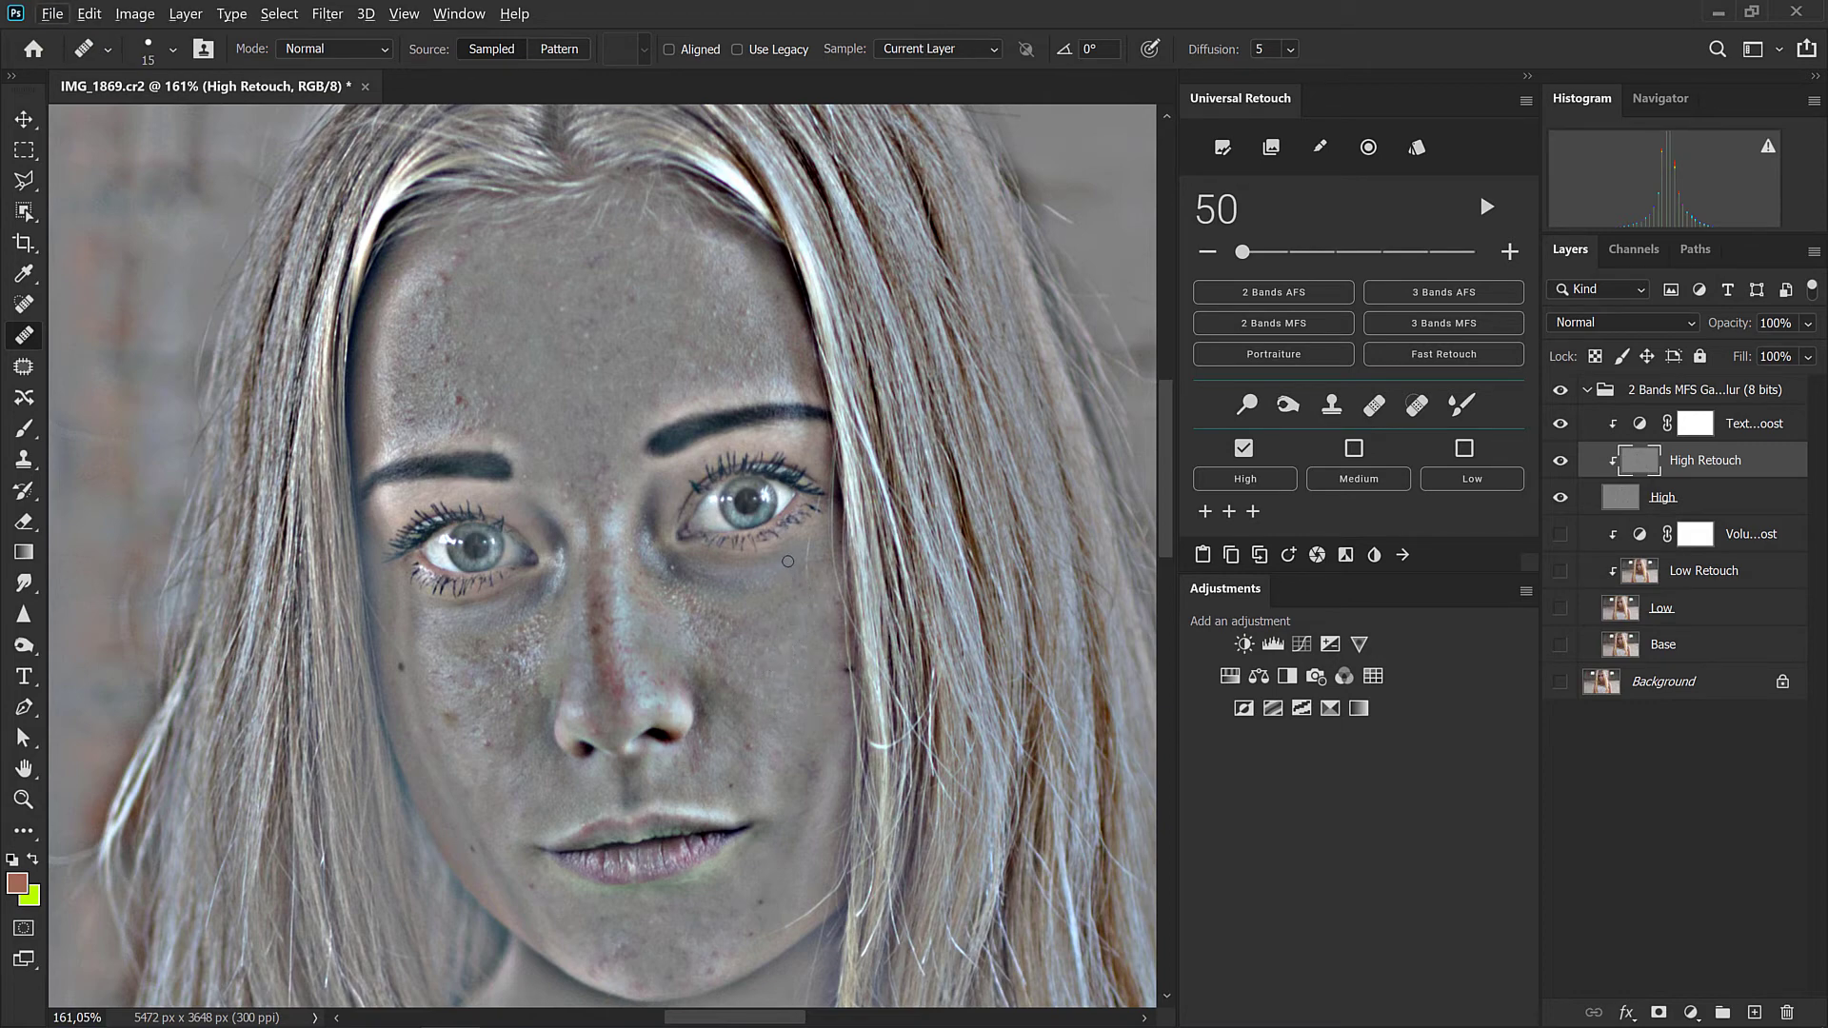
{"action": "key", "text": "bracketright"}
{"action": "left_click", "coordinate": [481, 311], "text": "alt"}
{"action": "left_click_drag", "start_coordinate": [443, 298], "coordinate": [506, 228]}
{"action": "left_click", "coordinate": [696, 338], "text": "alt"}
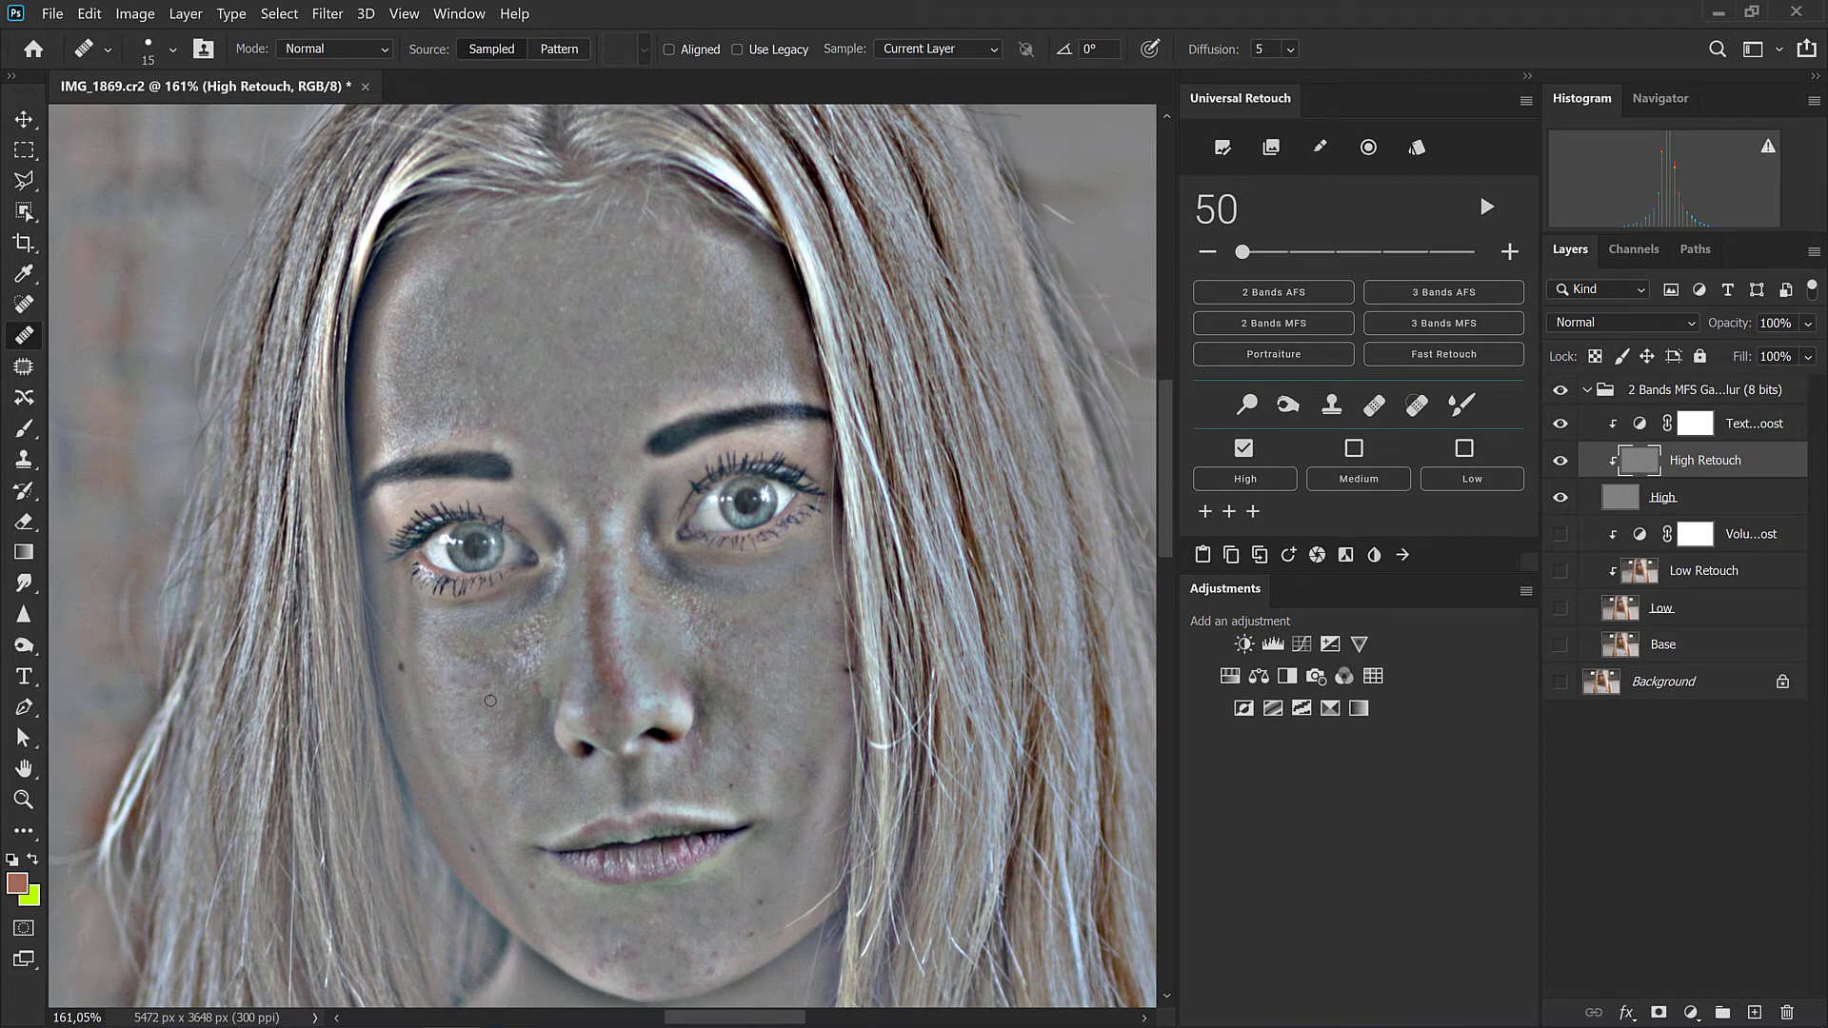
{"action": "left_click", "coordinate": [495, 746], "text": "alt"}
Clone clean skin over the stray hair crossing the right edge of the jaw, using a small Clone Stamp brush.
{"action": "left_click", "coordinate": [1332, 406]}
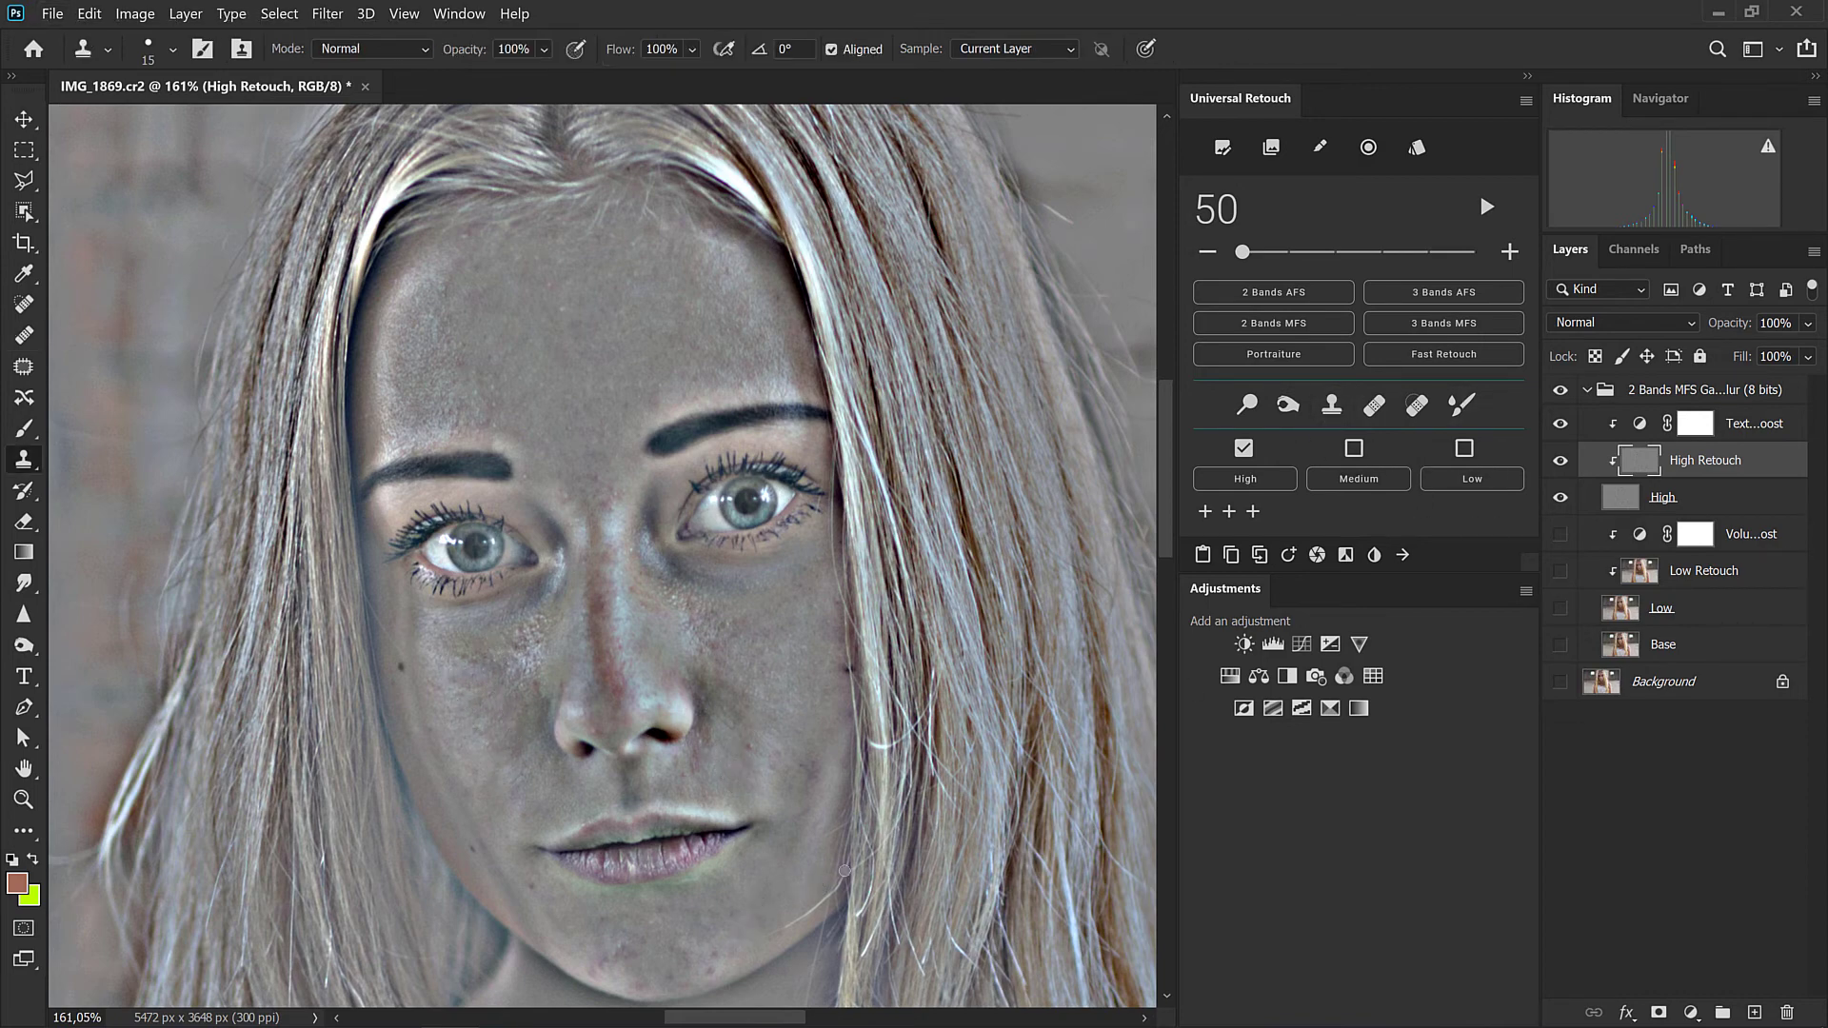
{"action": "scroll", "coordinate": [803, 910], "scroll_direction": "up", "scroll_amount": 5}
{"action": "key", "text": "bracketright"}
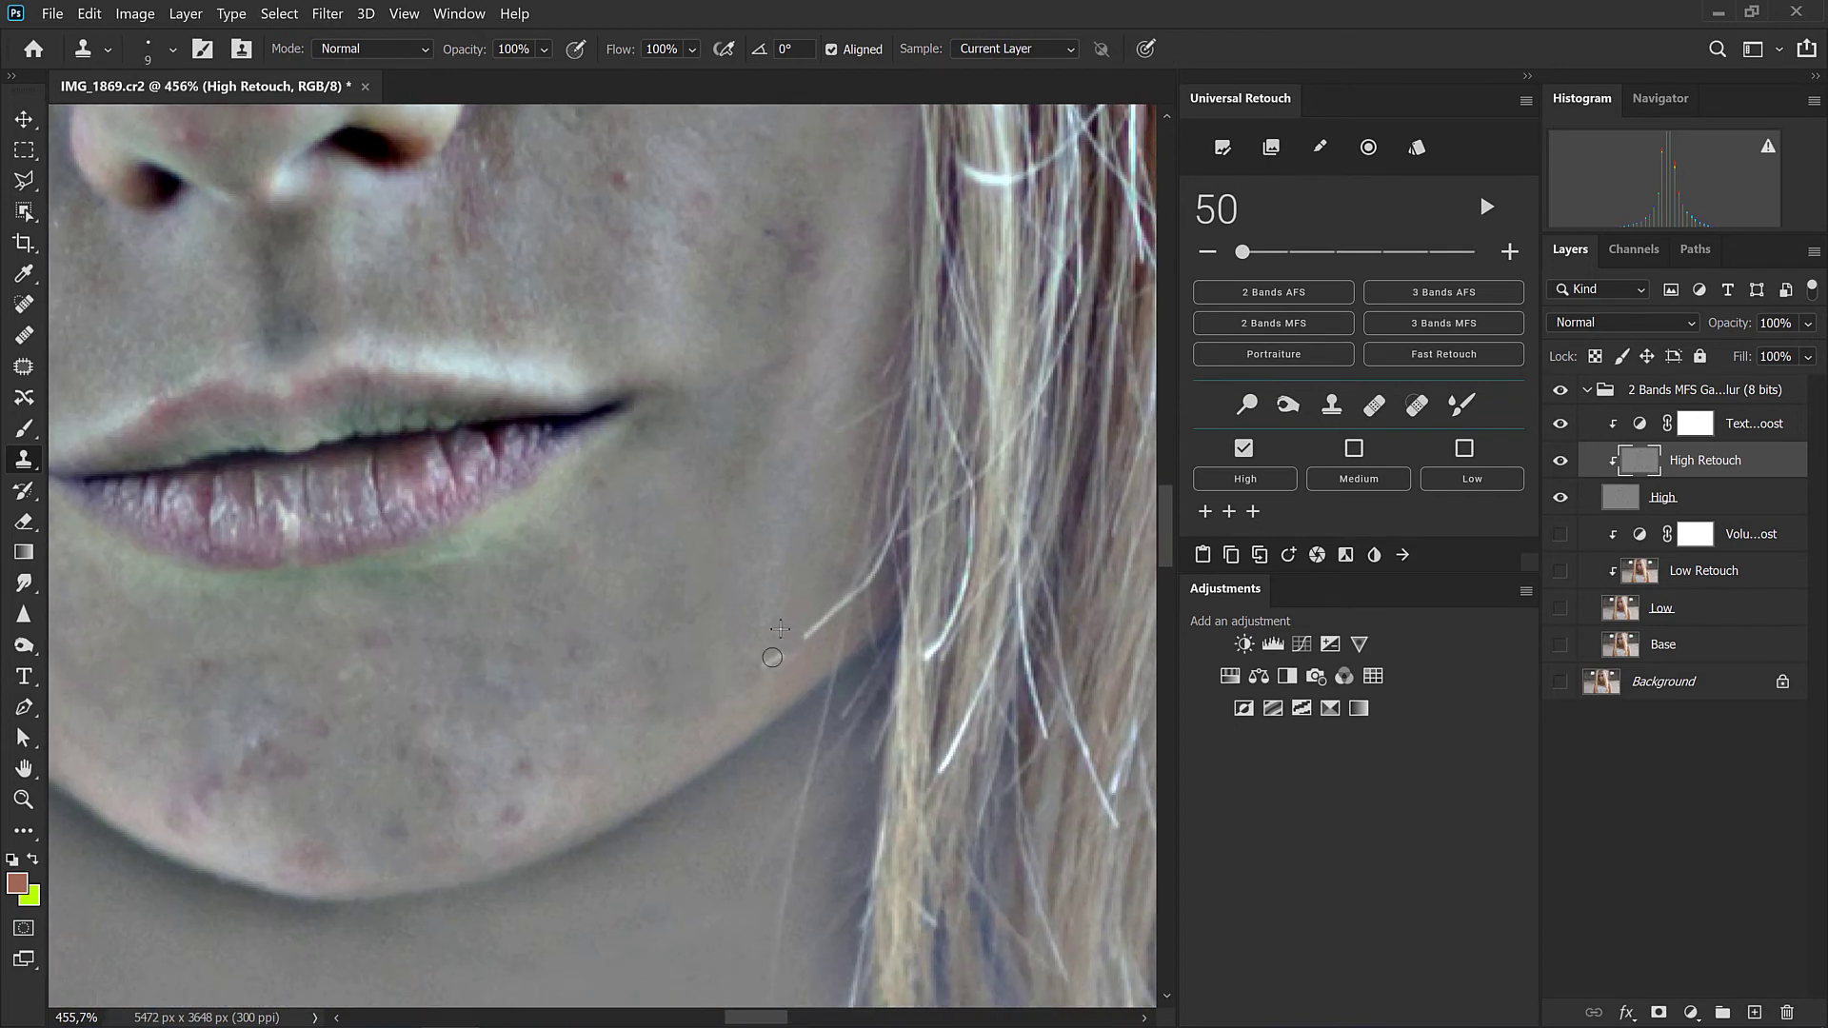
{"action": "key", "text": "bracketleft"}
{"action": "key", "text": "bracketleft"}
{"action": "key", "text": "bracketleft"}
{"action": "key", "text": "bracketleft"}
{"action": "key", "text": "bracketleft"}
{"action": "key", "text": "bracketleft"}
{"action": "left_click", "coordinate": [890, 562], "text": "alt"}
{"action": "left_click_drag", "start_coordinate": [890, 540], "coordinate": [898, 507]}
Heal the marks along the right jaw and below the mouth corner with the Healing Brush, reducing its size to 9 px.
{"action": "key", "text": "j"}
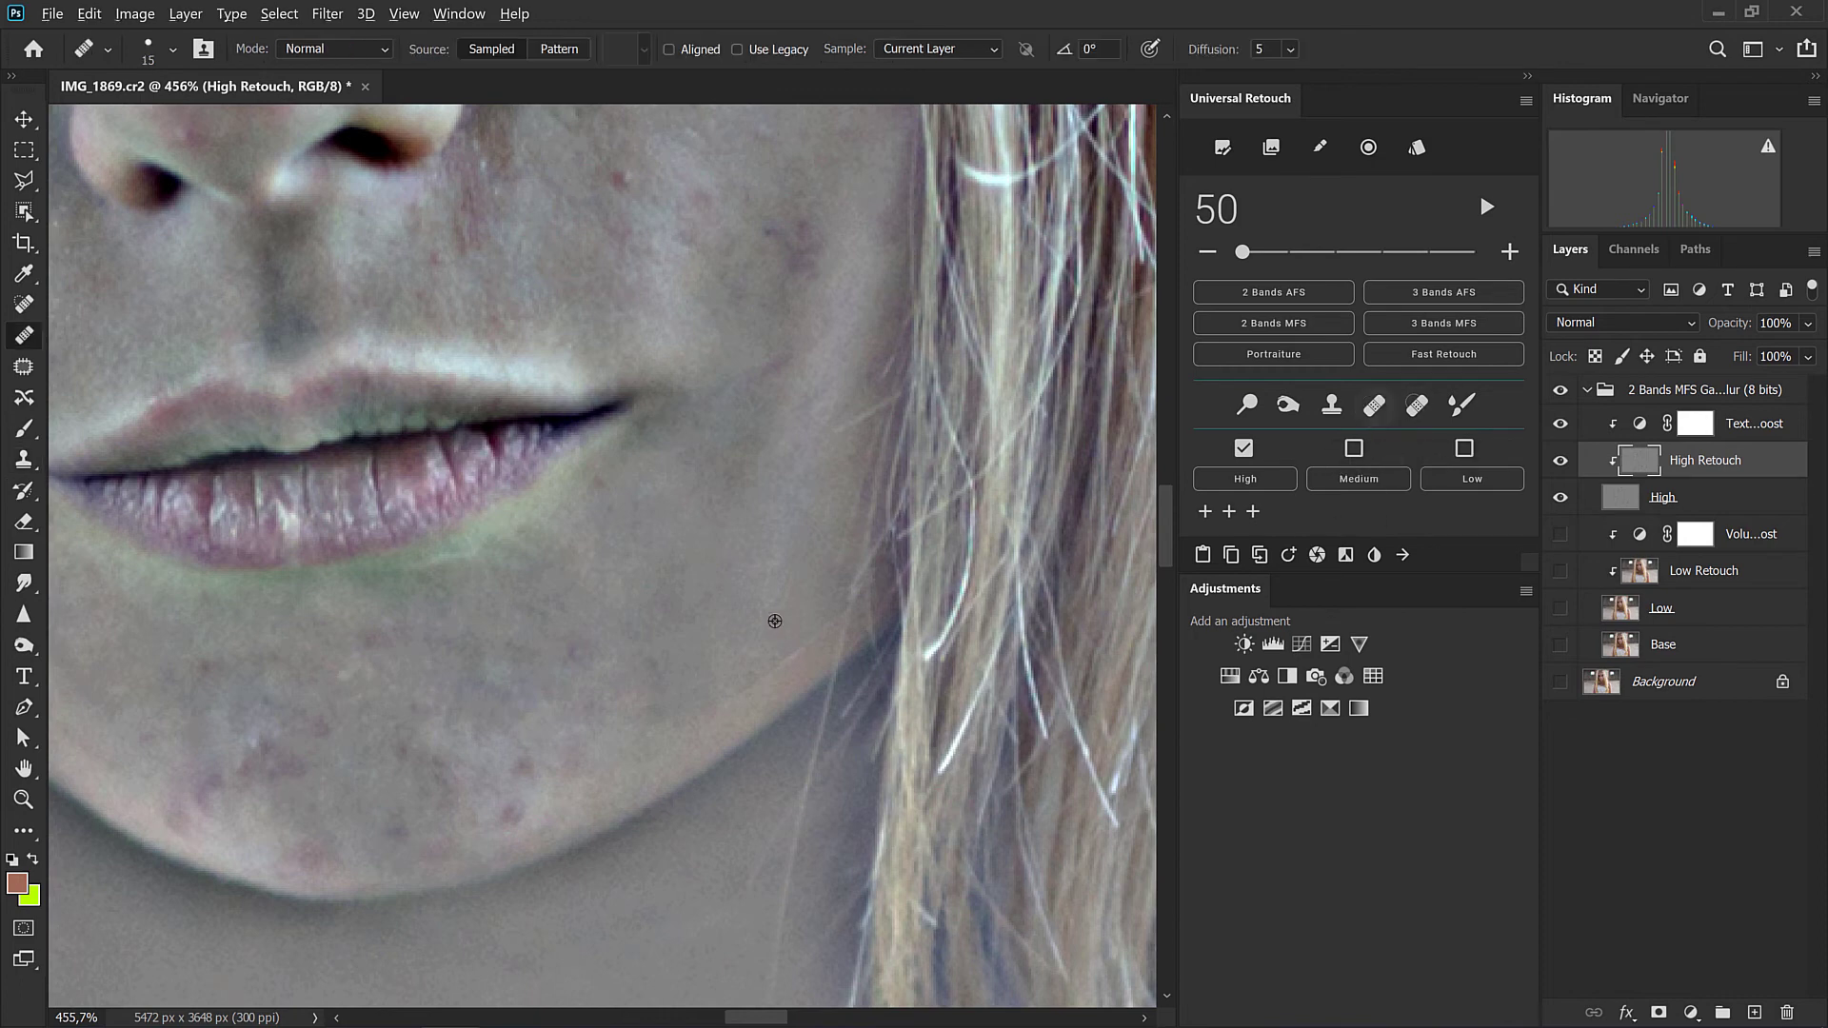
{"action": "left_click", "coordinate": [774, 620], "text": "alt"}
{"action": "left_click", "coordinate": [742, 689]}
{"action": "left_click_drag", "start_coordinate": [769, 640], "coordinate": [754, 657]}
{"action": "left_click_drag", "start_coordinate": [639, 486], "coordinate": [813, 427]}
{"action": "left_click", "coordinate": [675, 579], "text": "alt"}
{"action": "left_click", "coordinate": [669, 614]}
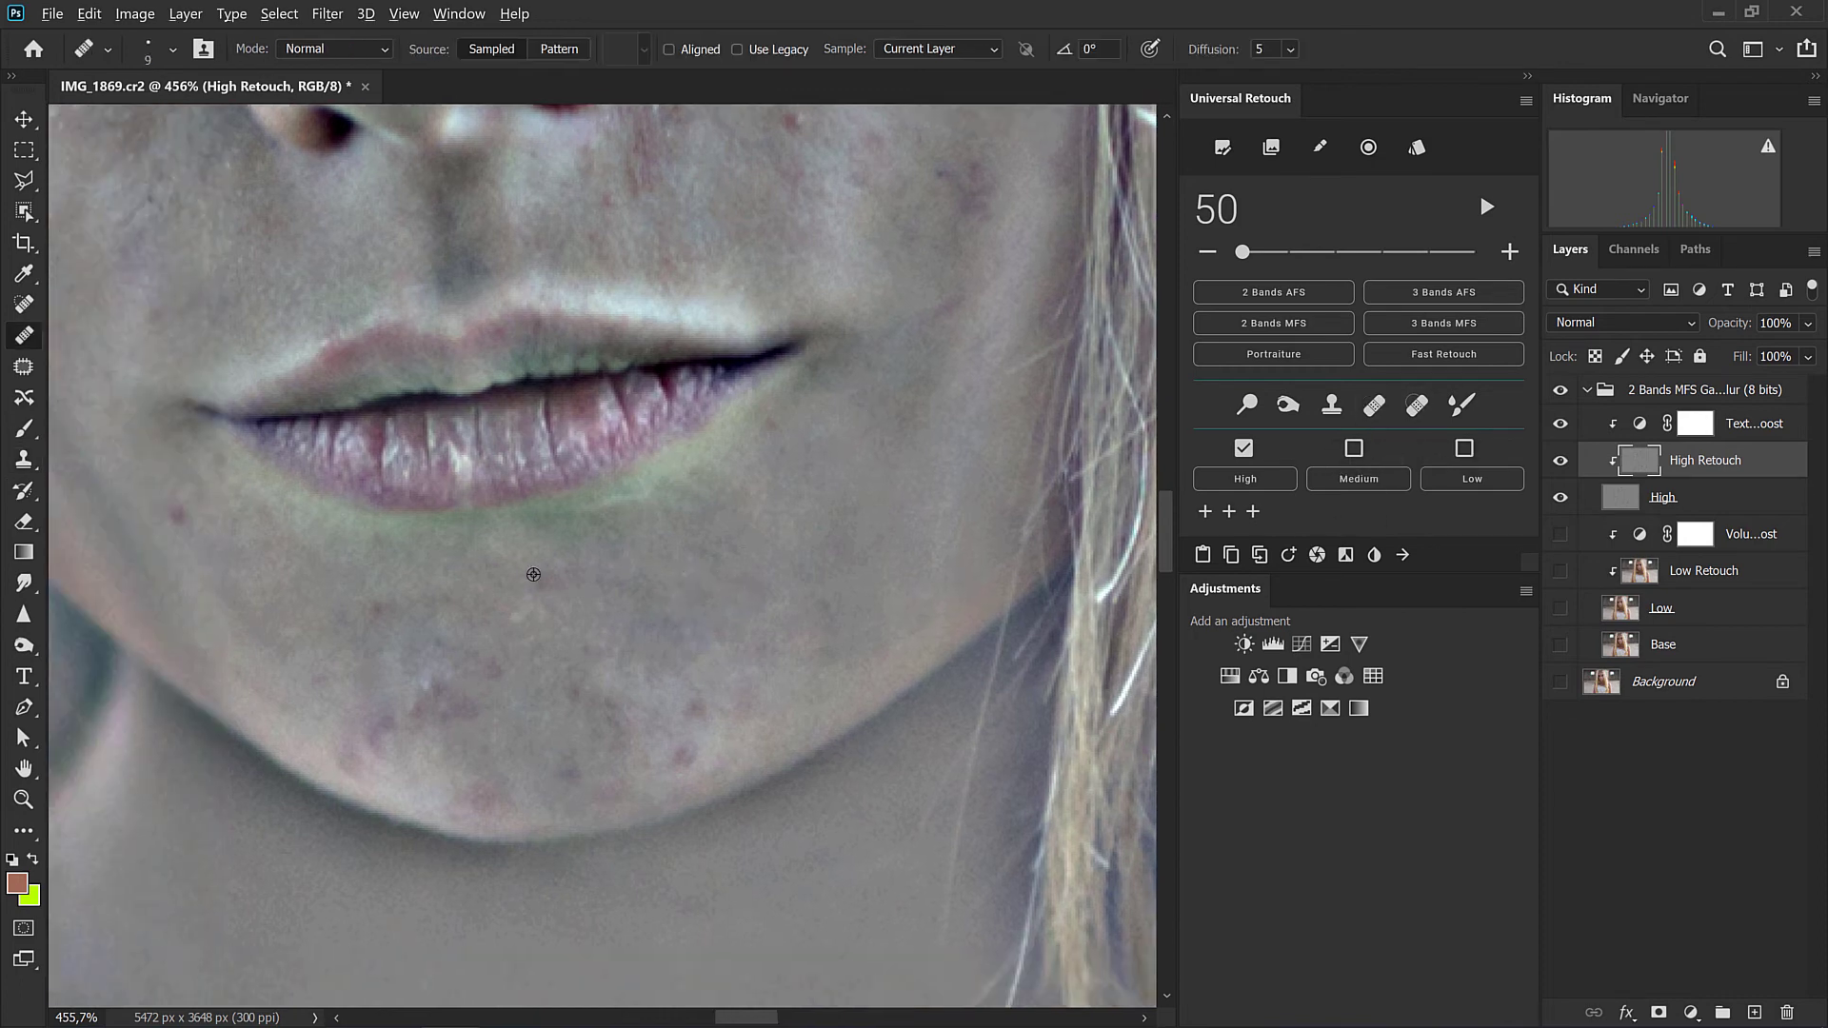
Heal the red spots and uneven texture across the chin with the 9 px Healing Brush, resampling clean skin nearby.
{"action": "left_click", "coordinate": [535, 574], "text": "alt"}
{"action": "left_click_drag", "start_coordinate": [549, 581], "coordinate": [523, 618]}
{"action": "left_click", "coordinate": [446, 656], "text": "alt"}
{"action": "mouse_move", "coordinate": [419, 689]}
{"action": "left_mouse_down"}
{"action": "mouse_move", "coordinate": [389, 725]}
{"action": "mouse_move", "coordinate": [415, 702]}
{"action": "mouse_move", "coordinate": [458, 716]}
{"action": "left_mouse_up"}
{"action": "left_click", "coordinate": [666, 697], "text": "alt"}
{"action": "left_click", "coordinate": [695, 709]}
{"action": "left_click", "coordinate": [654, 756], "text": "alt"}
{"action": "left_click", "coordinate": [684, 755]}
{"action": "left_click", "coordinate": [594, 762], "text": "alt"}
{"action": "left_click", "coordinate": [569, 769]}
{"action": "left_click_drag", "start_coordinate": [620, 734], "coordinate": [609, 710]}
{"action": "left_click", "coordinate": [587, 647]}
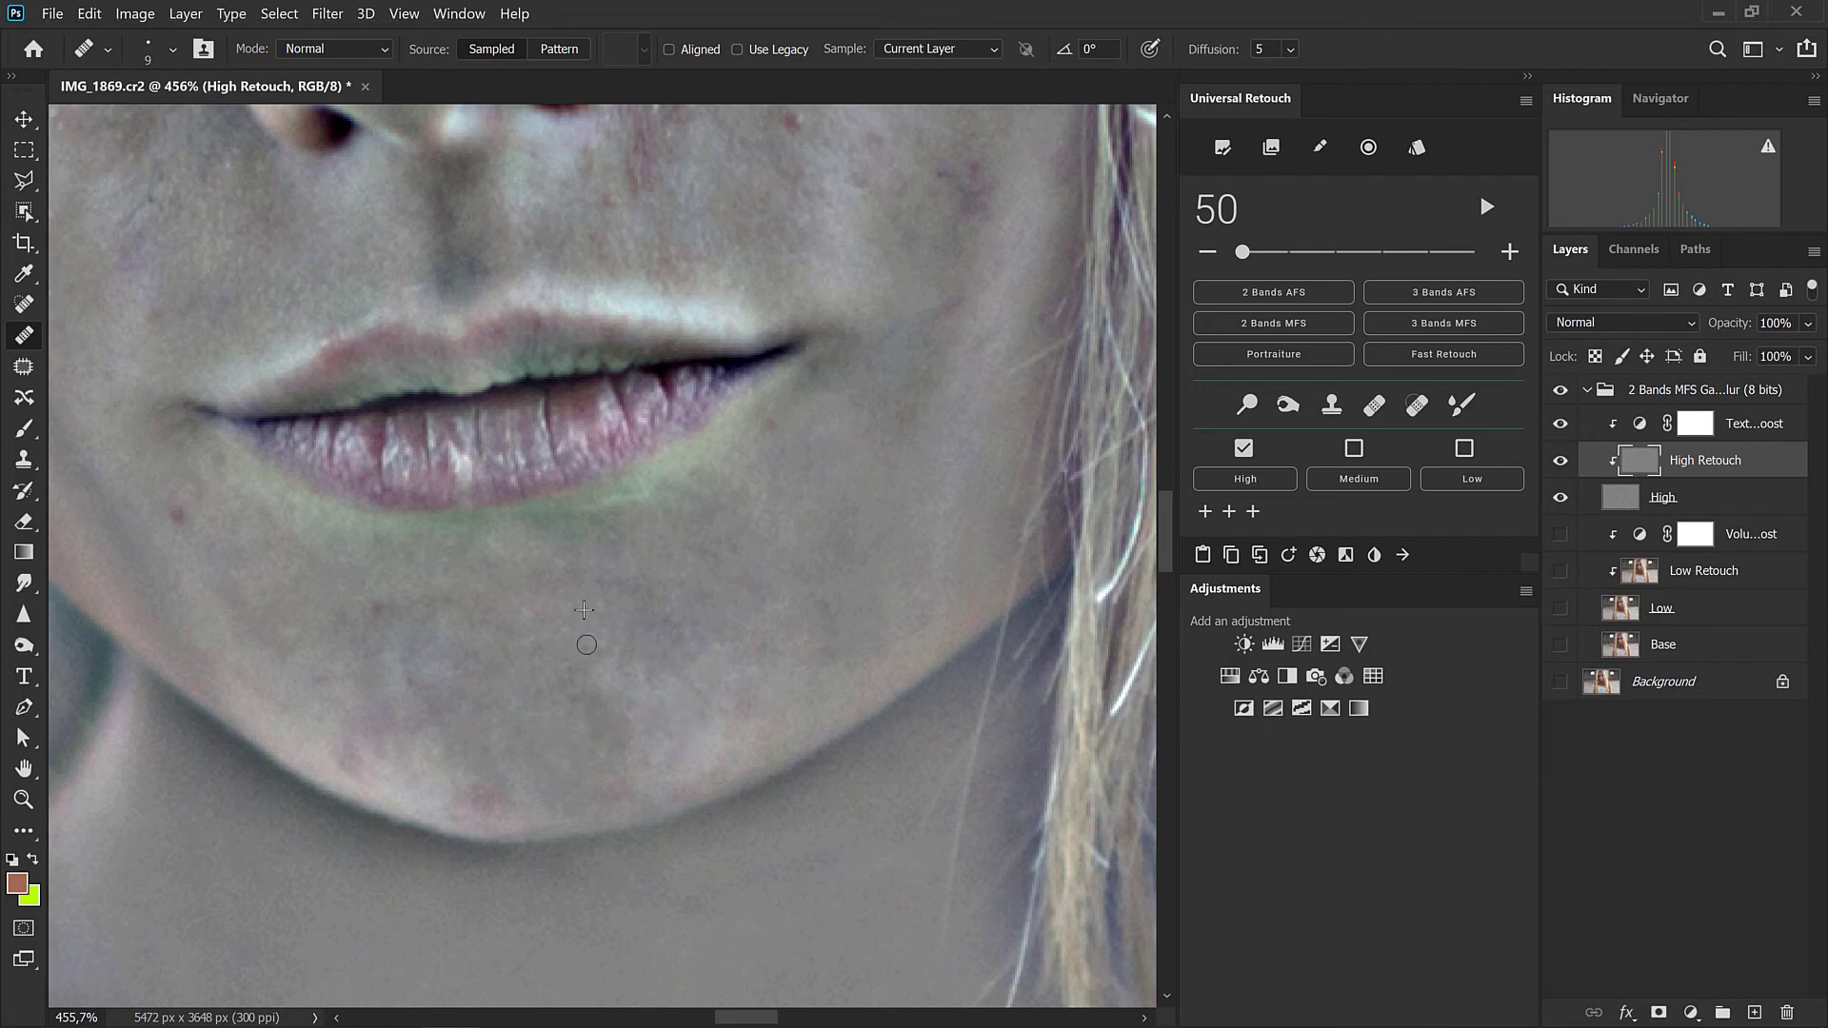
Heal the uneven skin around the right corner of the mouth and the lower cheek beside it with the 9 px Healing Brush.
{"action": "left_click", "coordinate": [781, 465], "text": "alt"}
{"action": "left_click", "coordinate": [821, 366]}
{"action": "mouse_move", "coordinate": [914, 195]}
{"action": "left_mouse_down"}
{"action": "mouse_move", "coordinate": [780, 471]}
{"action": "mouse_move", "coordinate": [845, 483]}
{"action": "mouse_move", "coordinate": [775, 523]}
{"action": "mouse_move", "coordinate": [926, 553]}
{"action": "left_mouse_up"}
{"action": "left_click", "coordinate": [834, 422], "text": "alt"}
{"action": "left_click_drag", "start_coordinate": [628, 619], "coordinate": [991, 495]}
{"action": "left_click", "coordinate": [575, 718]}
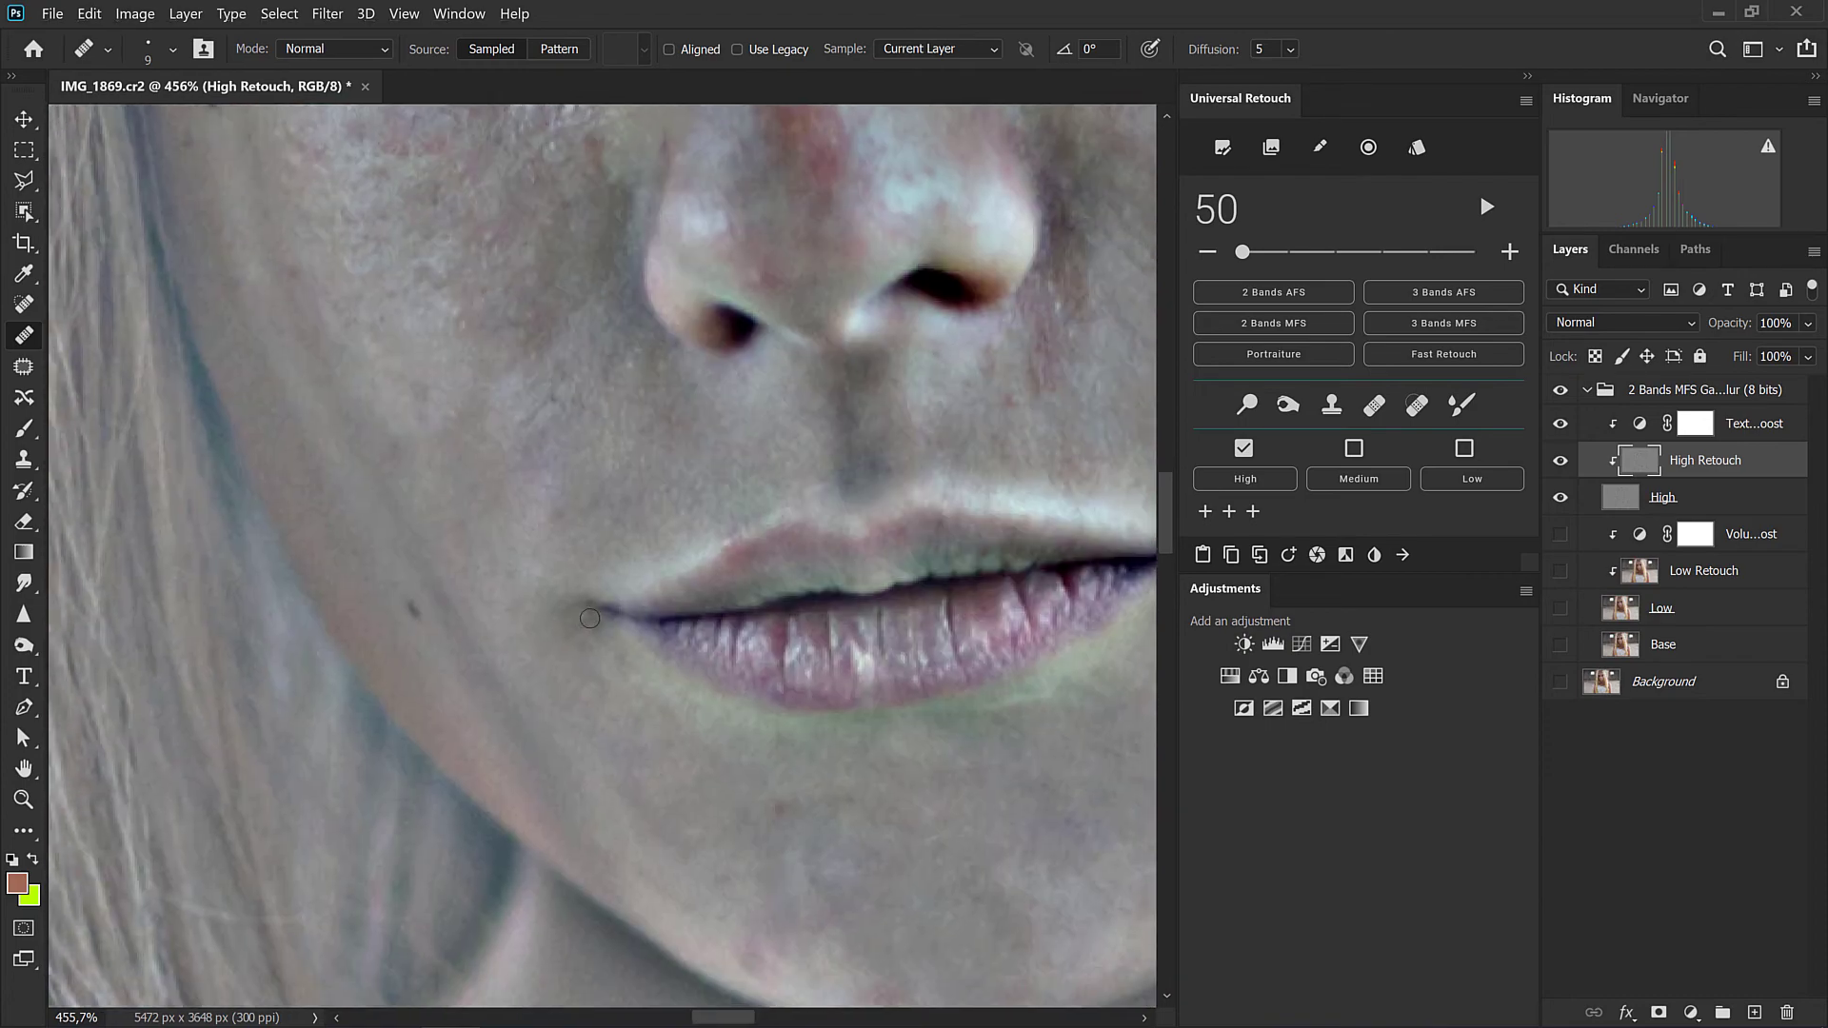
Heal the small blemishes below the left corner of the mouth and on the left cheek, sampling clean skin nearby.
{"action": "left_click_drag", "start_coordinate": [683, 735], "coordinate": [621, 509]}
{"action": "left_click", "coordinate": [657, 749], "text": "alt"}
{"action": "left_click", "coordinate": [686, 737]}
{"action": "left_click_drag", "start_coordinate": [457, 162], "coordinate": [741, 761]}
{"action": "left_click", "coordinate": [626, 545], "text": "alt"}
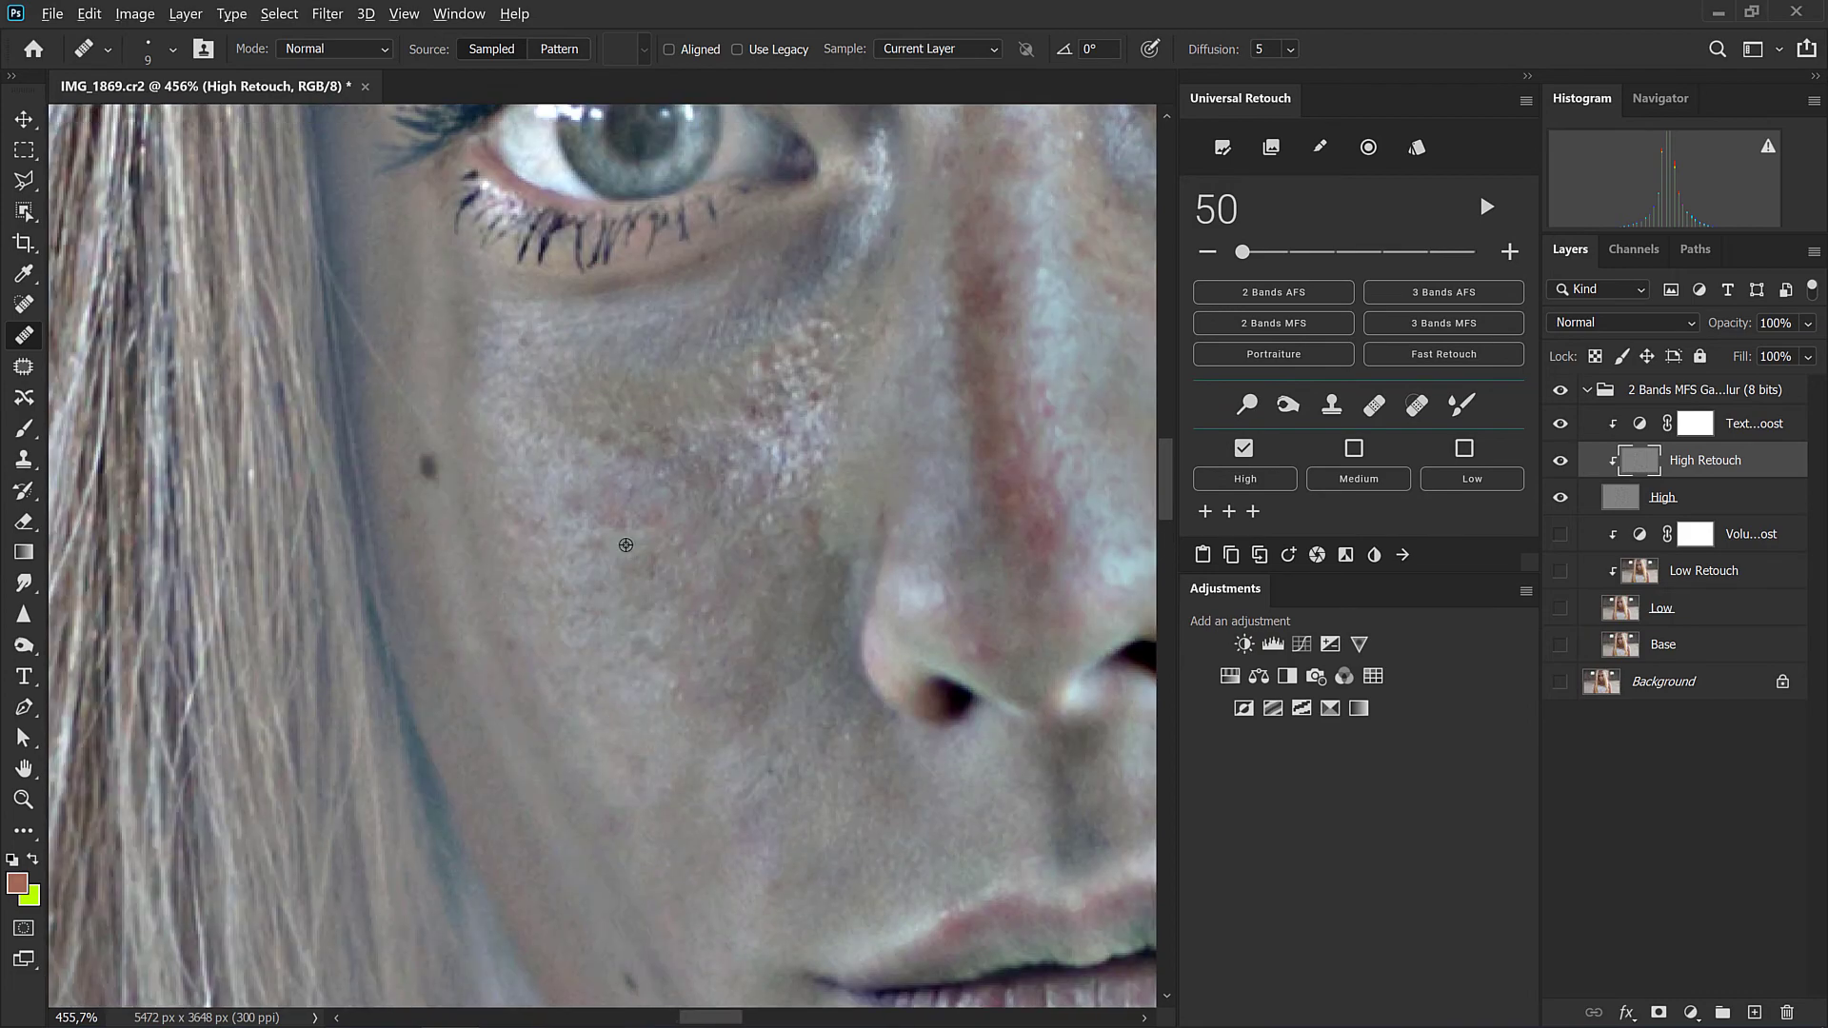
{"action": "left_click", "coordinate": [645, 654]}
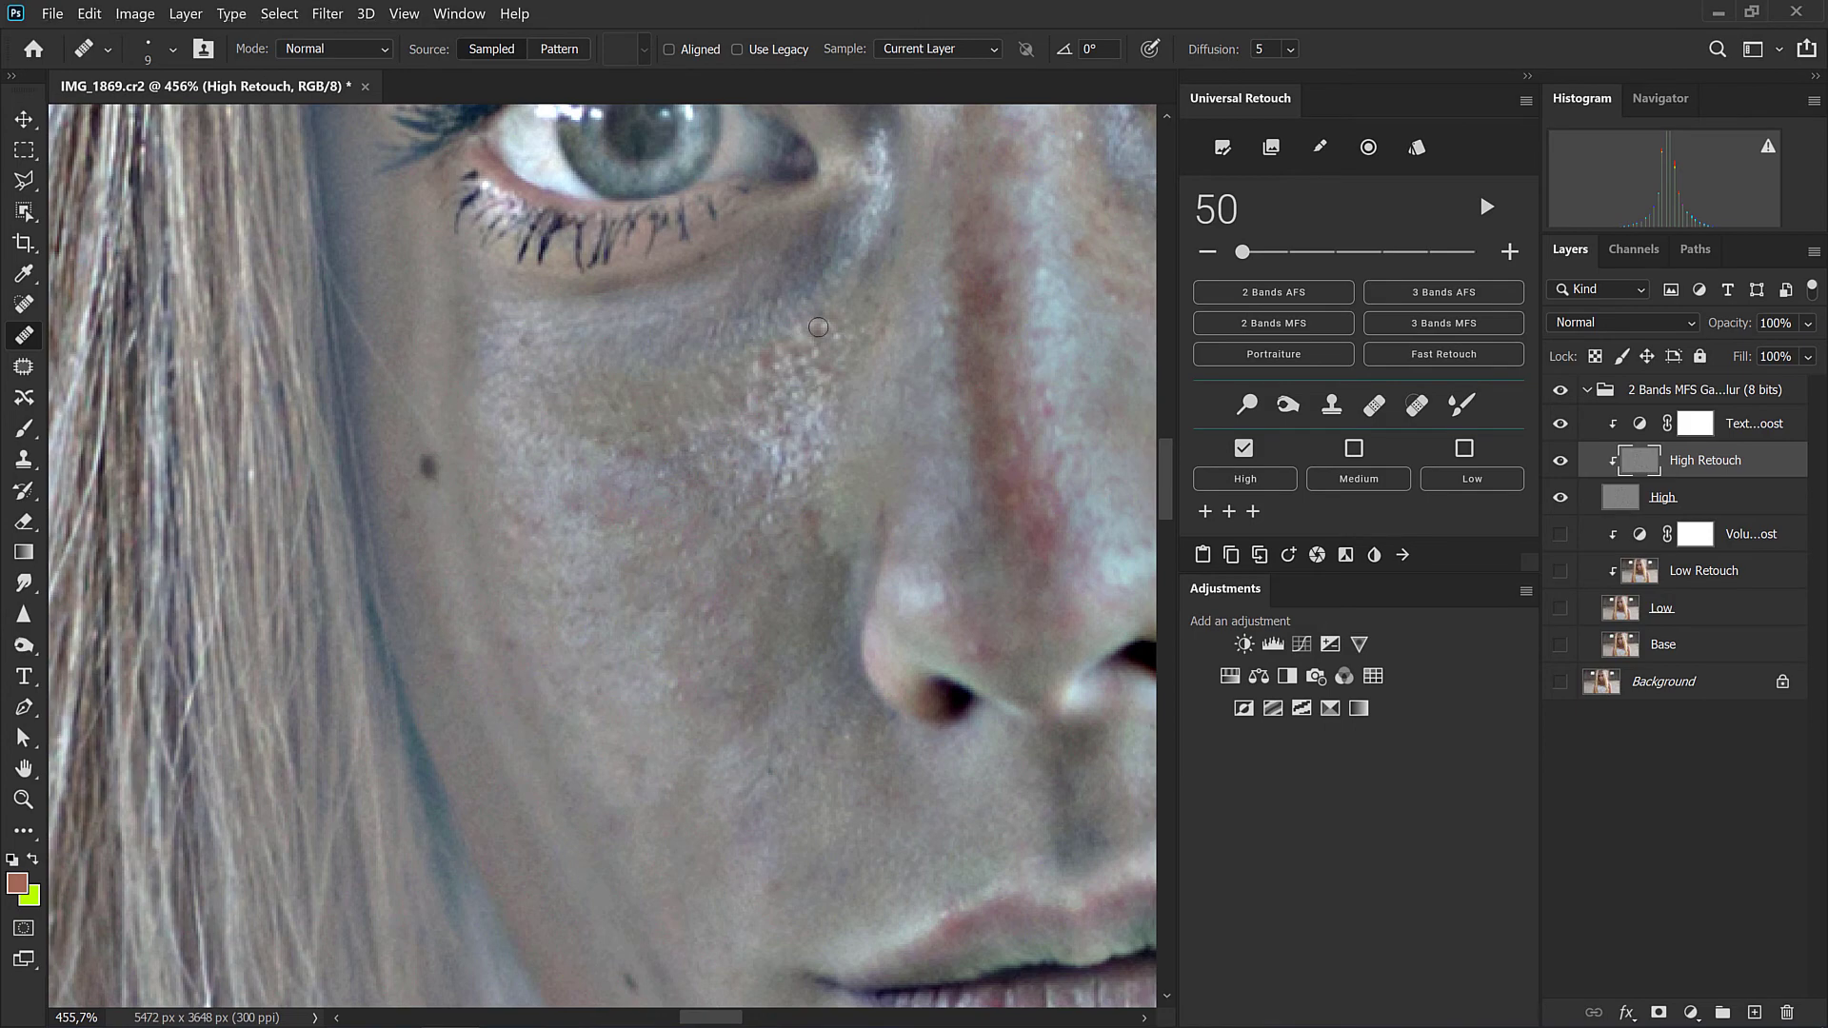
Heal the remaining red specks around the bridge of the nose and between the eyebrows with the 9 px Healing Brush.
{"action": "left_click_drag", "start_coordinate": [655, 436], "coordinate": [589, 637]}
{"action": "mouse_move", "coordinate": [856, 697]}
{"action": "left_mouse_down"}
{"action": "mouse_move", "coordinate": [746, 481]}
{"action": "mouse_move", "coordinate": [761, 378]}
{"action": "left_mouse_up"}
{"action": "left_click_drag", "start_coordinate": [781, 657], "coordinate": [740, 510]}
{"action": "left_click_drag", "start_coordinate": [725, 605], "coordinate": [789, 854]}
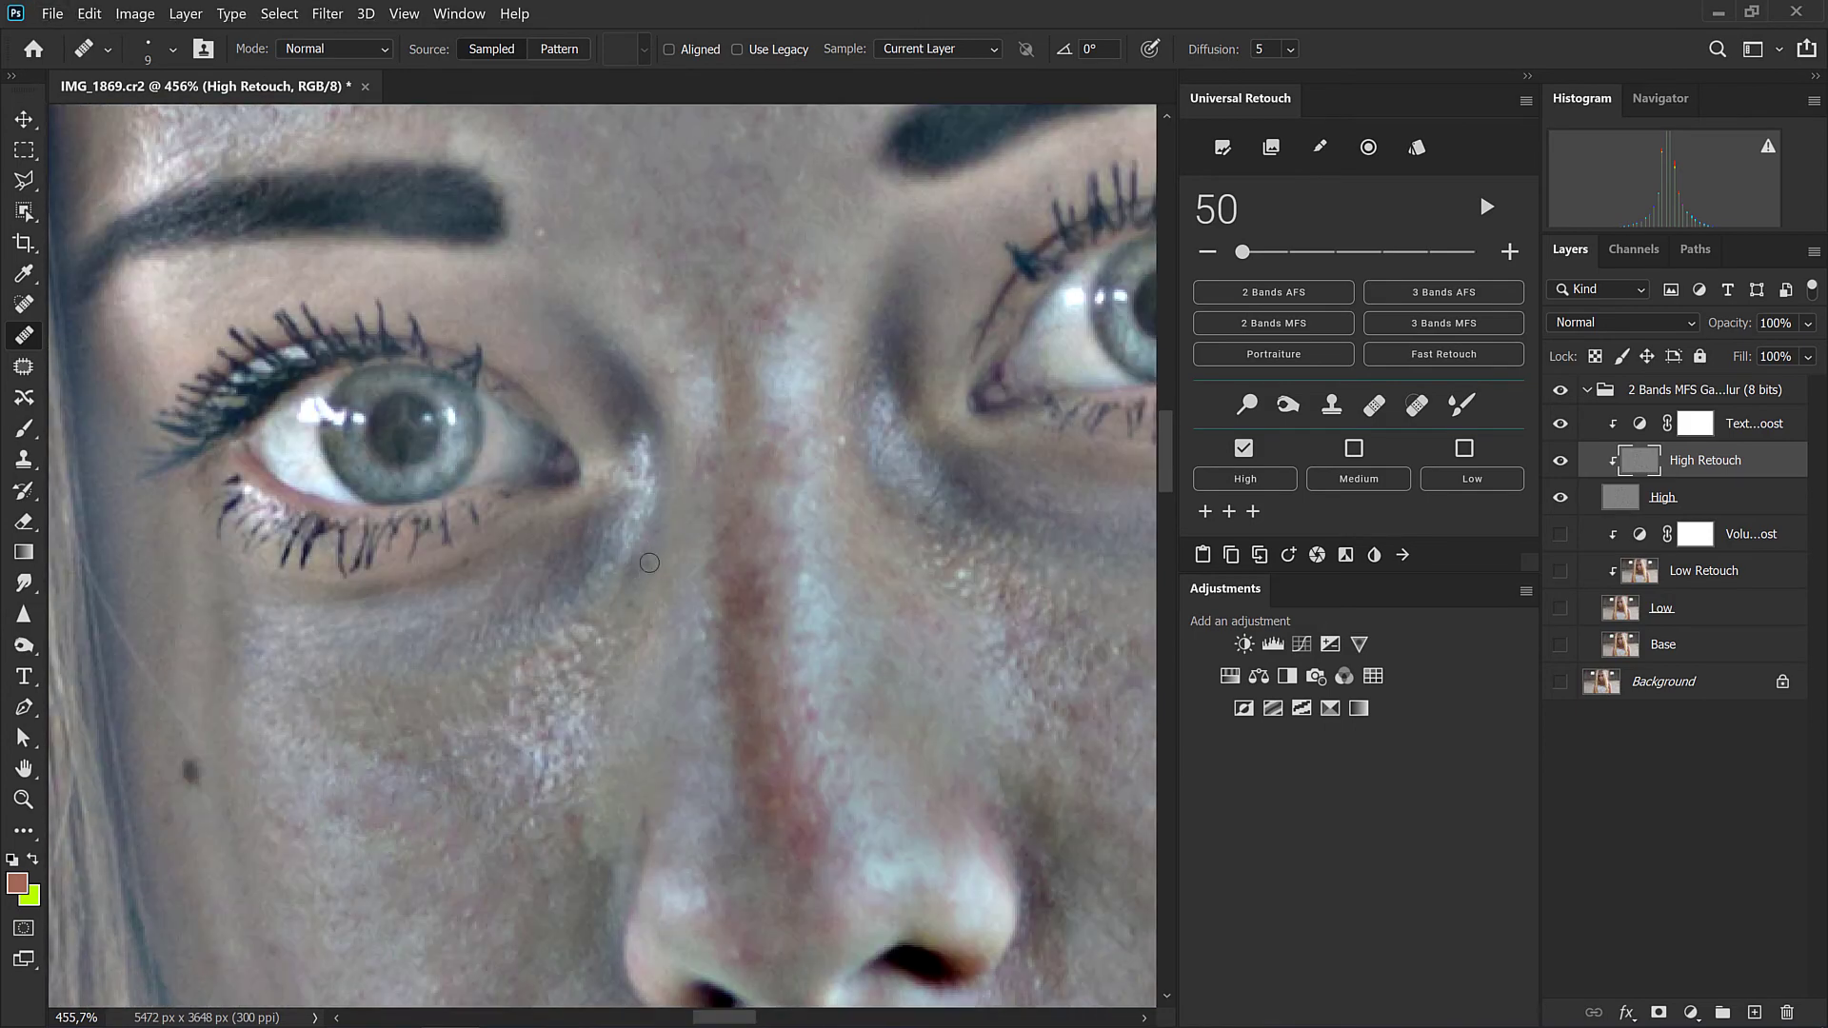
{"action": "left_click_drag", "start_coordinate": [677, 243], "coordinate": [657, 519]}
{"action": "left_click", "coordinate": [774, 580]}
{"action": "left_click", "coordinate": [786, 557]}
{"action": "left_click", "coordinate": [727, 441]}
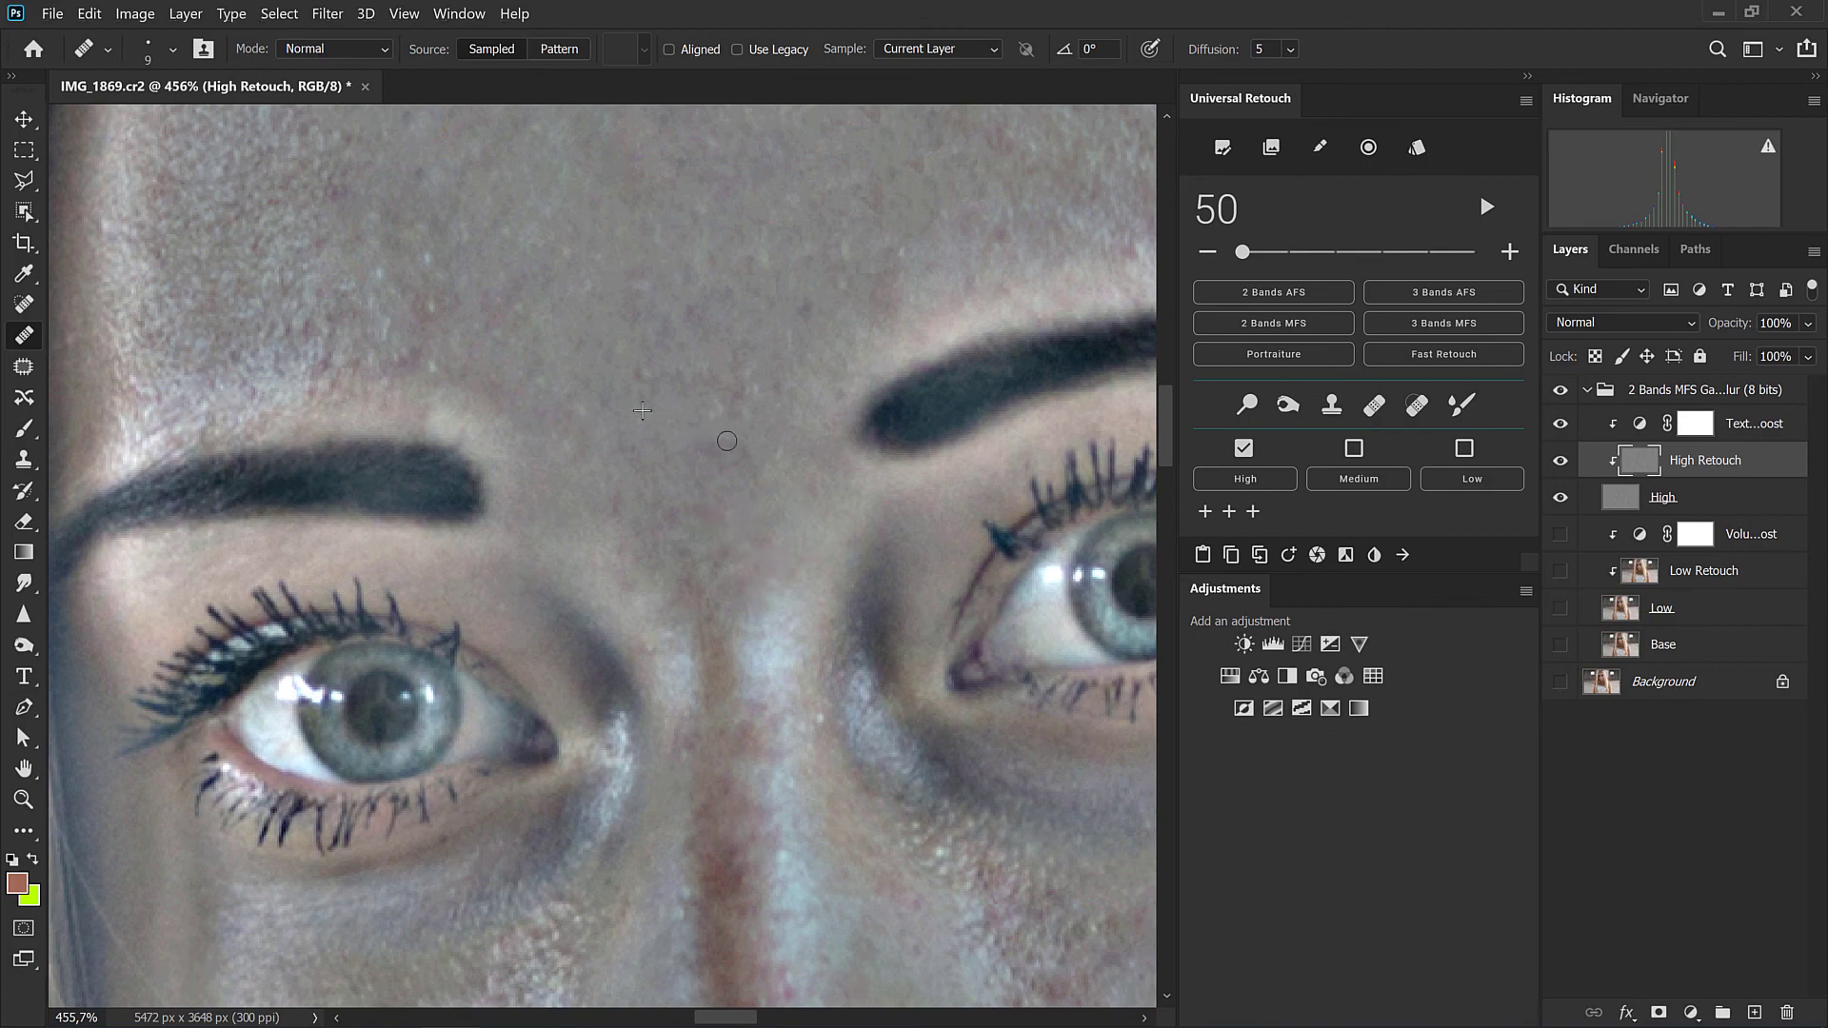
Heal the small spots on the lower forehead just above the left eyebrow, resampling clean skin beside them.
{"action": "left_click_drag", "start_coordinate": [721, 382], "coordinate": [731, 512]}
{"action": "left_click_drag", "start_coordinate": [569, 495], "coordinate": [1020, 568]}
{"action": "left_click", "coordinate": [716, 574], "text": "alt"}
{"action": "left_click", "coordinate": [740, 573]}
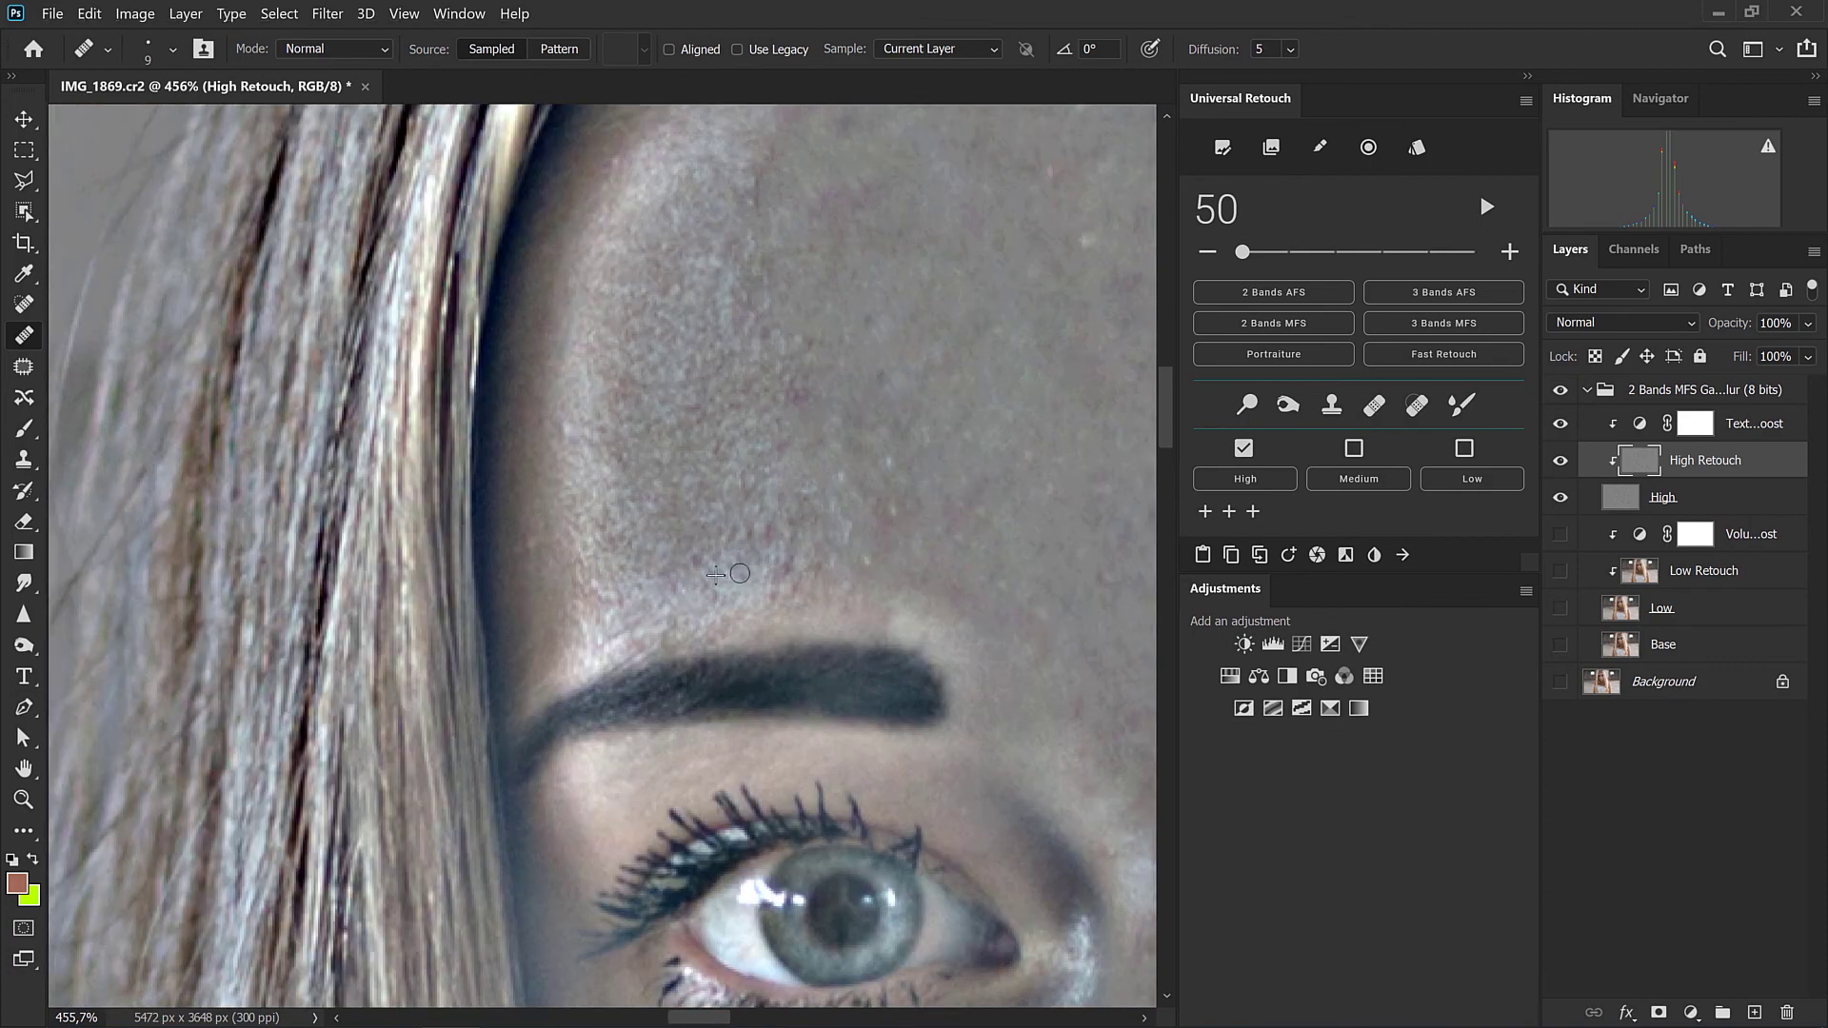
{"action": "left_click", "coordinate": [857, 486], "text": "alt"}
{"action": "left_click", "coordinate": [849, 514]}
Heal the remaining specks on the upper forehead below the hairline with the 9 px Healing Brush.
{"action": "left_click_drag", "start_coordinate": [963, 471], "coordinate": [873, 600]}
{"action": "left_click_drag", "start_coordinate": [899, 447], "coordinate": [757, 667]}
{"action": "left_click", "coordinate": [821, 635], "text": "alt"}
{"action": "left_click", "coordinate": [848, 584]}
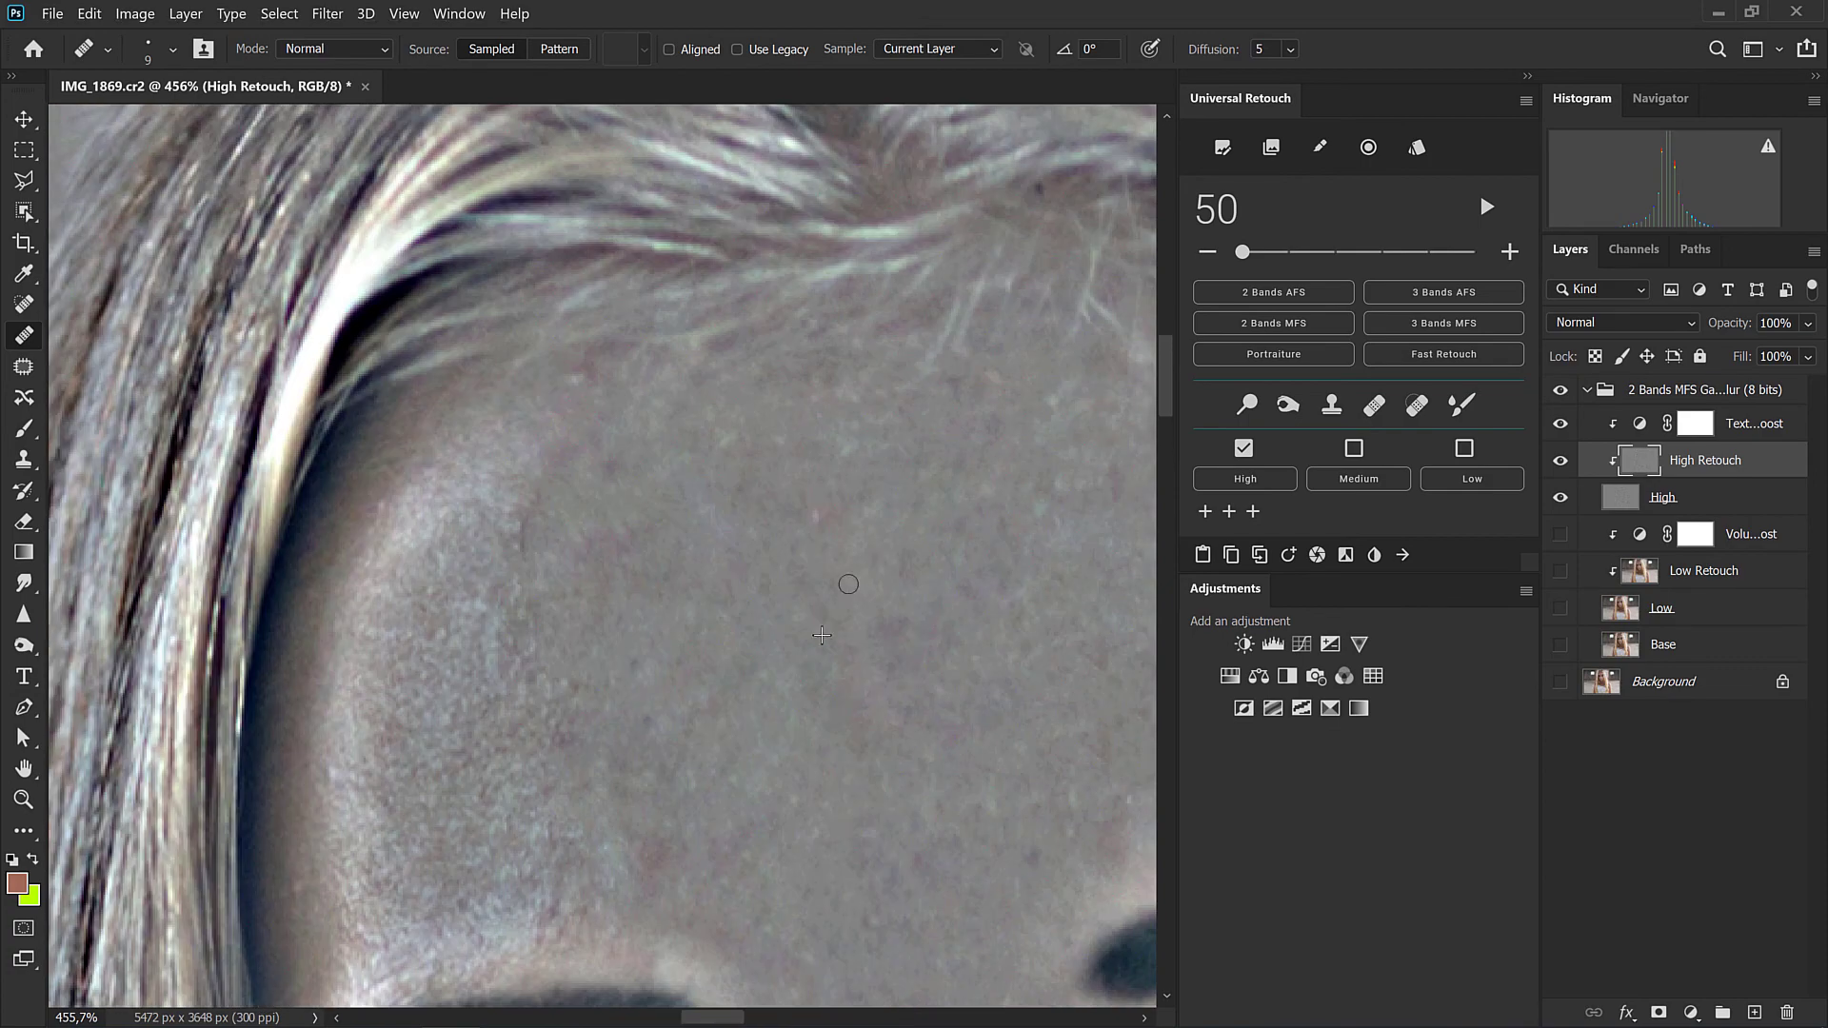
Touch up the remaining uneven spots on the cheeks beside the nose with the 9 px Healing Brush.
{"action": "scroll", "coordinate": [821, 514], "scroll_direction": "down", "scroll_amount": 8}
{"action": "scroll", "coordinate": [886, 847], "scroll_direction": "up", "scroll_amount": 5}
{"action": "left_click", "coordinate": [678, 621], "text": "alt"}
{"action": "left_click", "coordinate": [675, 610]}
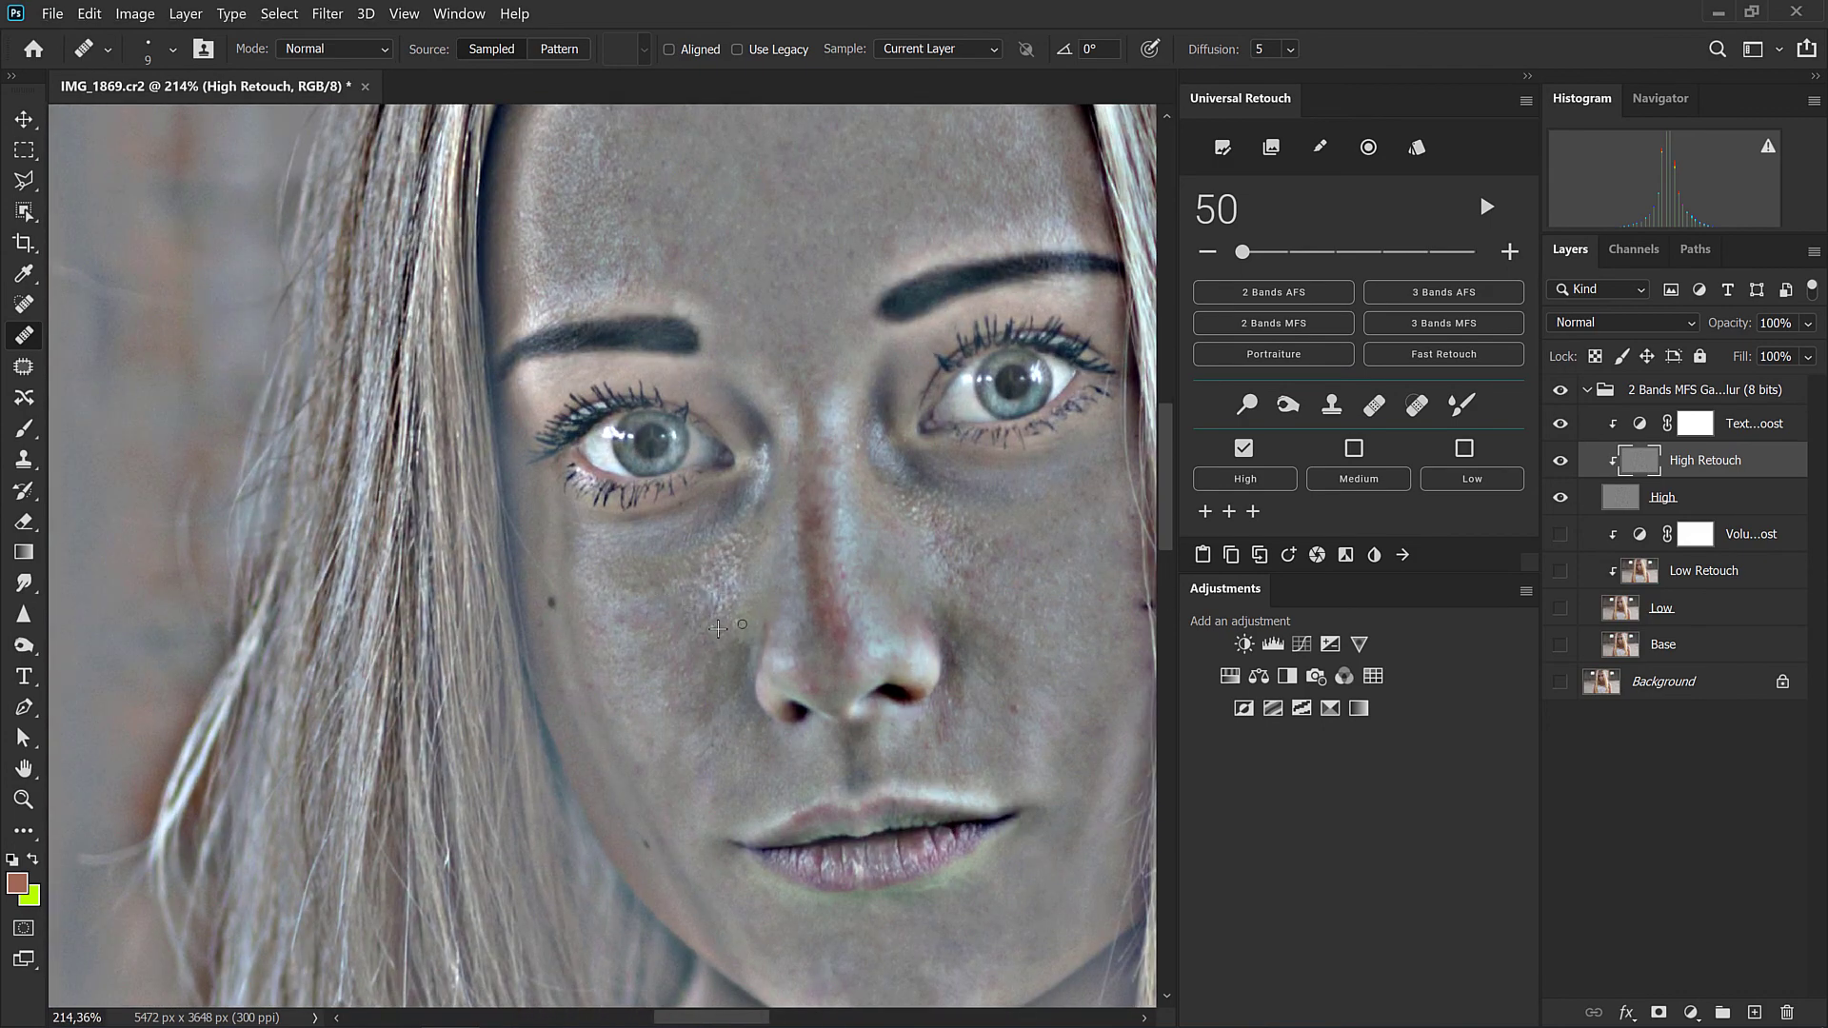
{"action": "scroll", "coordinate": [716, 630], "scroll_direction": "up", "scroll_amount": 3}
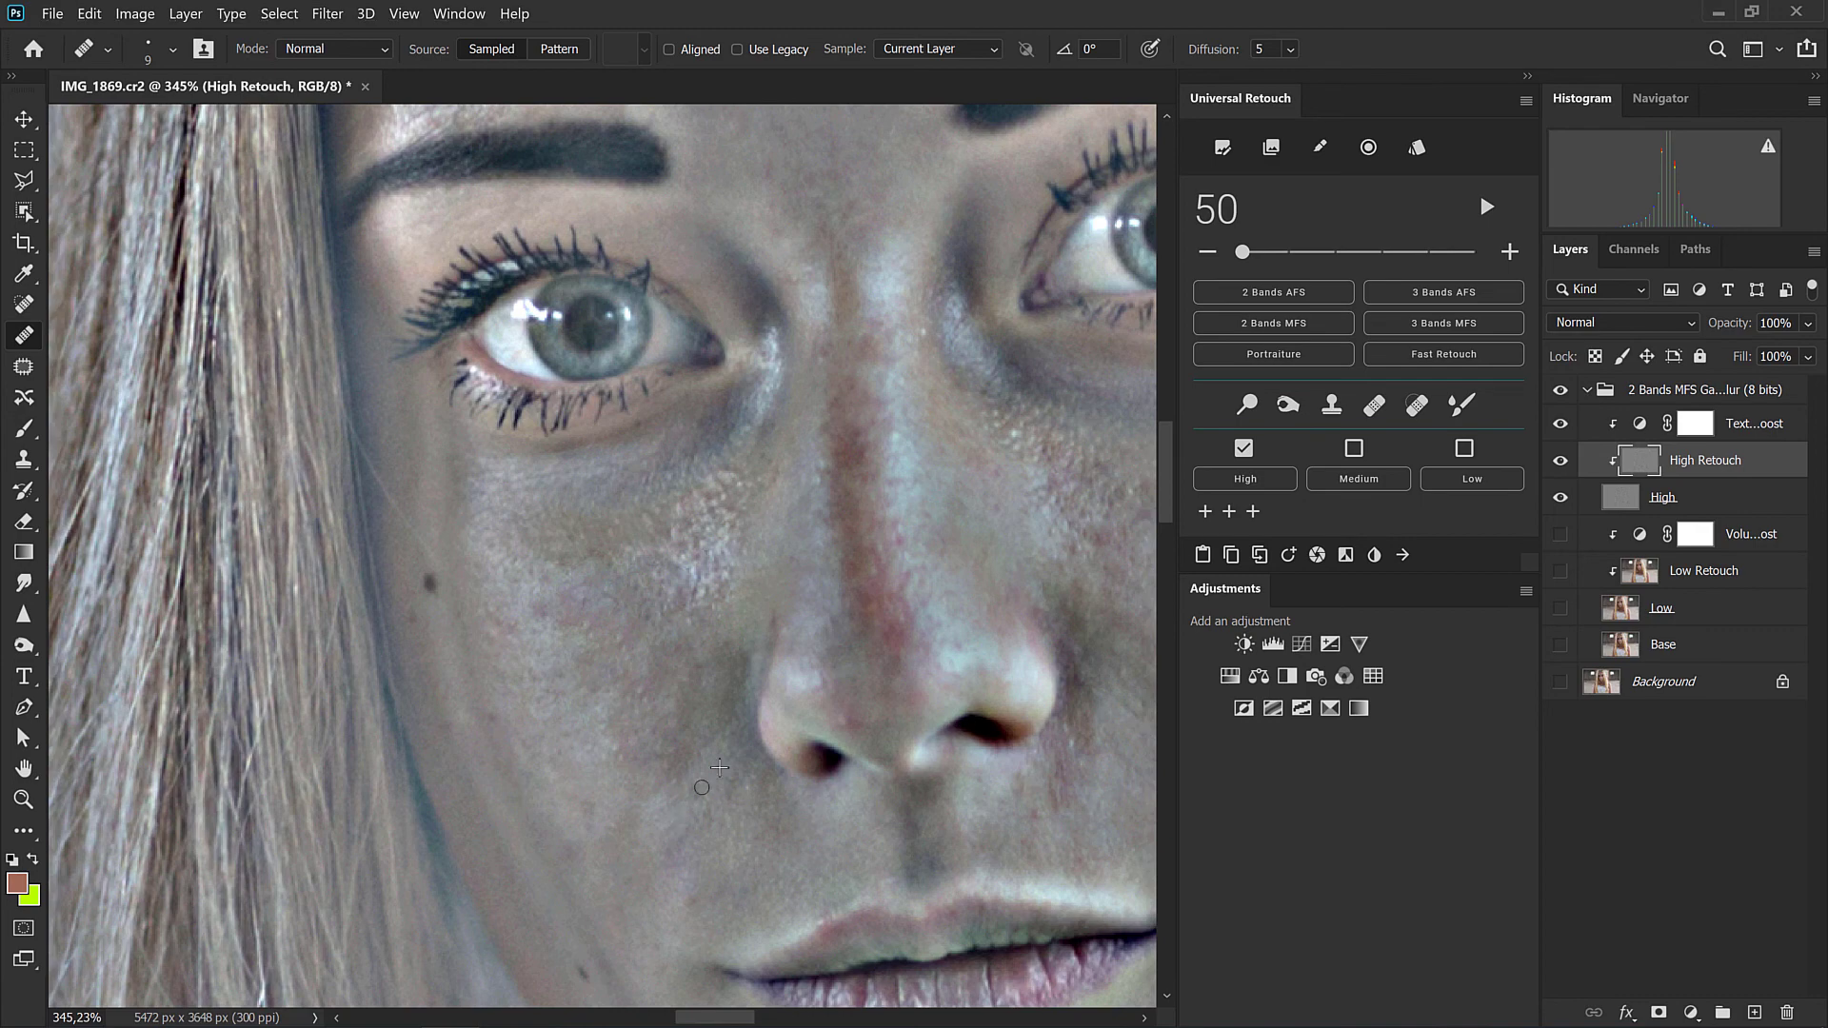
{"action": "left_click_drag", "start_coordinate": [828, 820], "coordinate": [583, 763]}
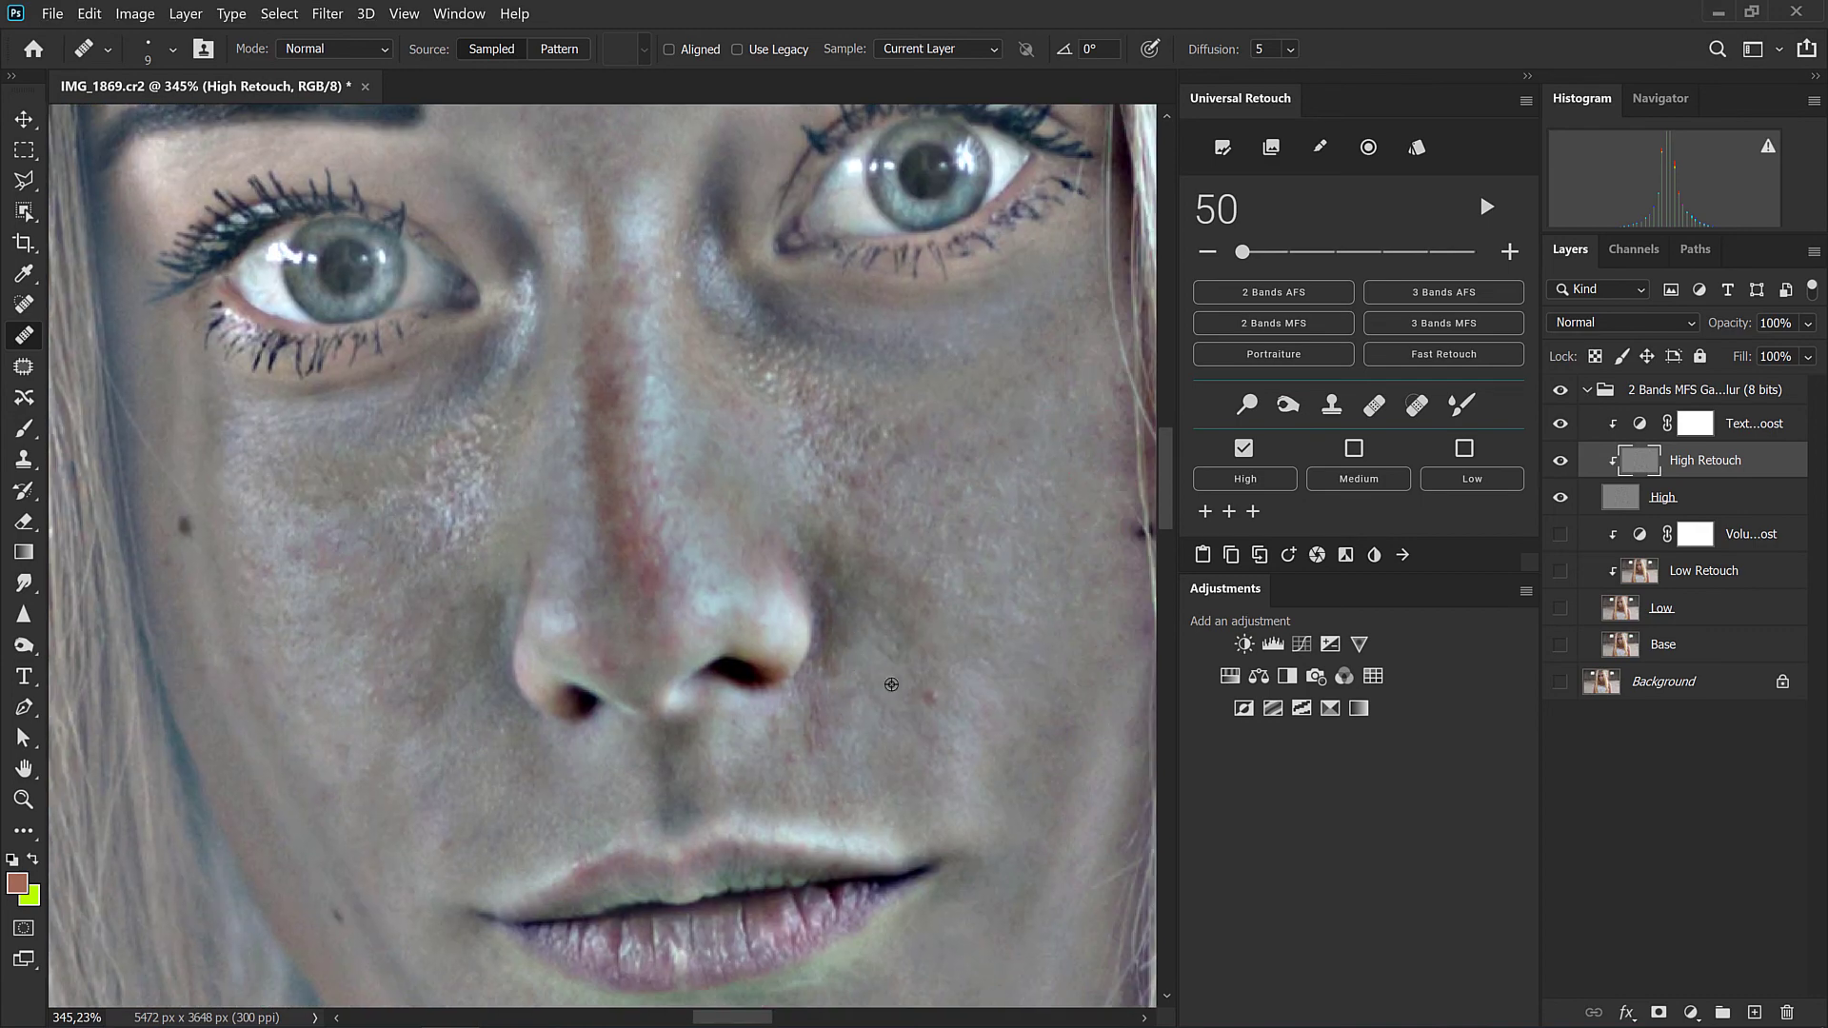
{"action": "scroll", "coordinate": [891, 684], "scroll_direction": "down", "scroll_amount": 8}
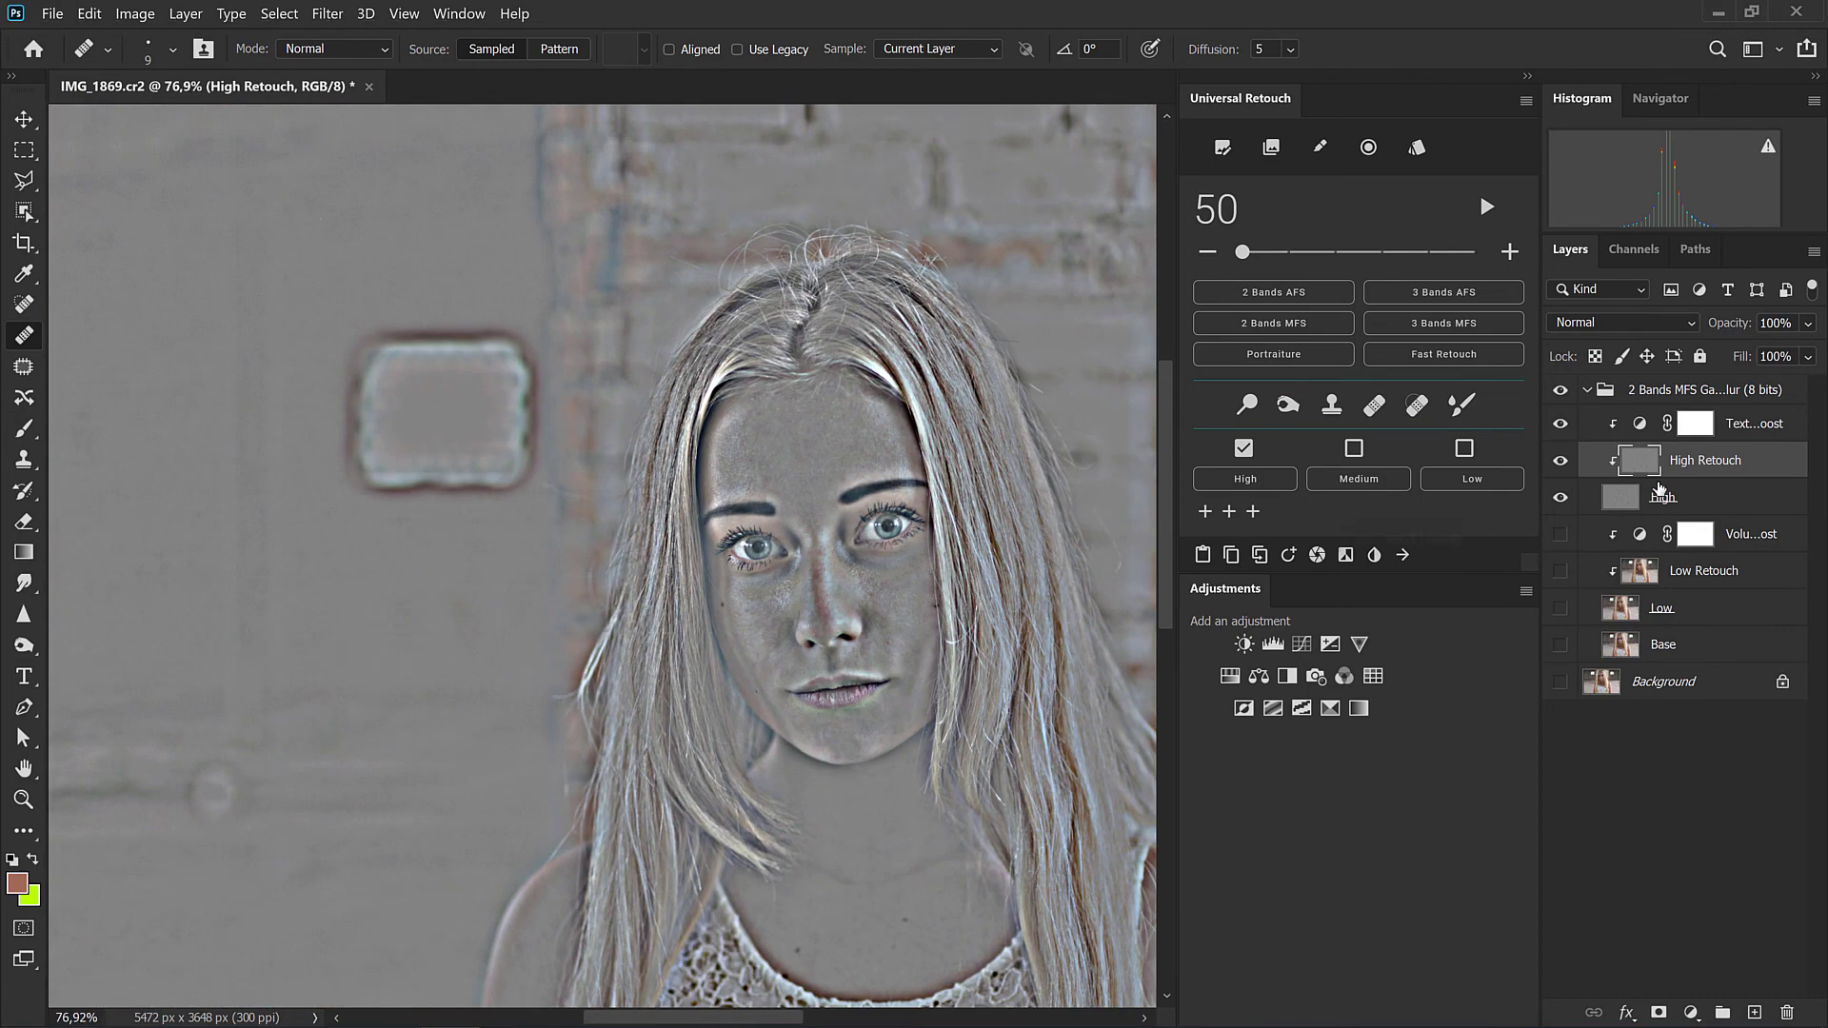
Switch off the isolated High view to restore the full-colour image, and compare it with the High Retouch layer hidden and shown.
{"action": "left_click", "coordinate": [1257, 479]}
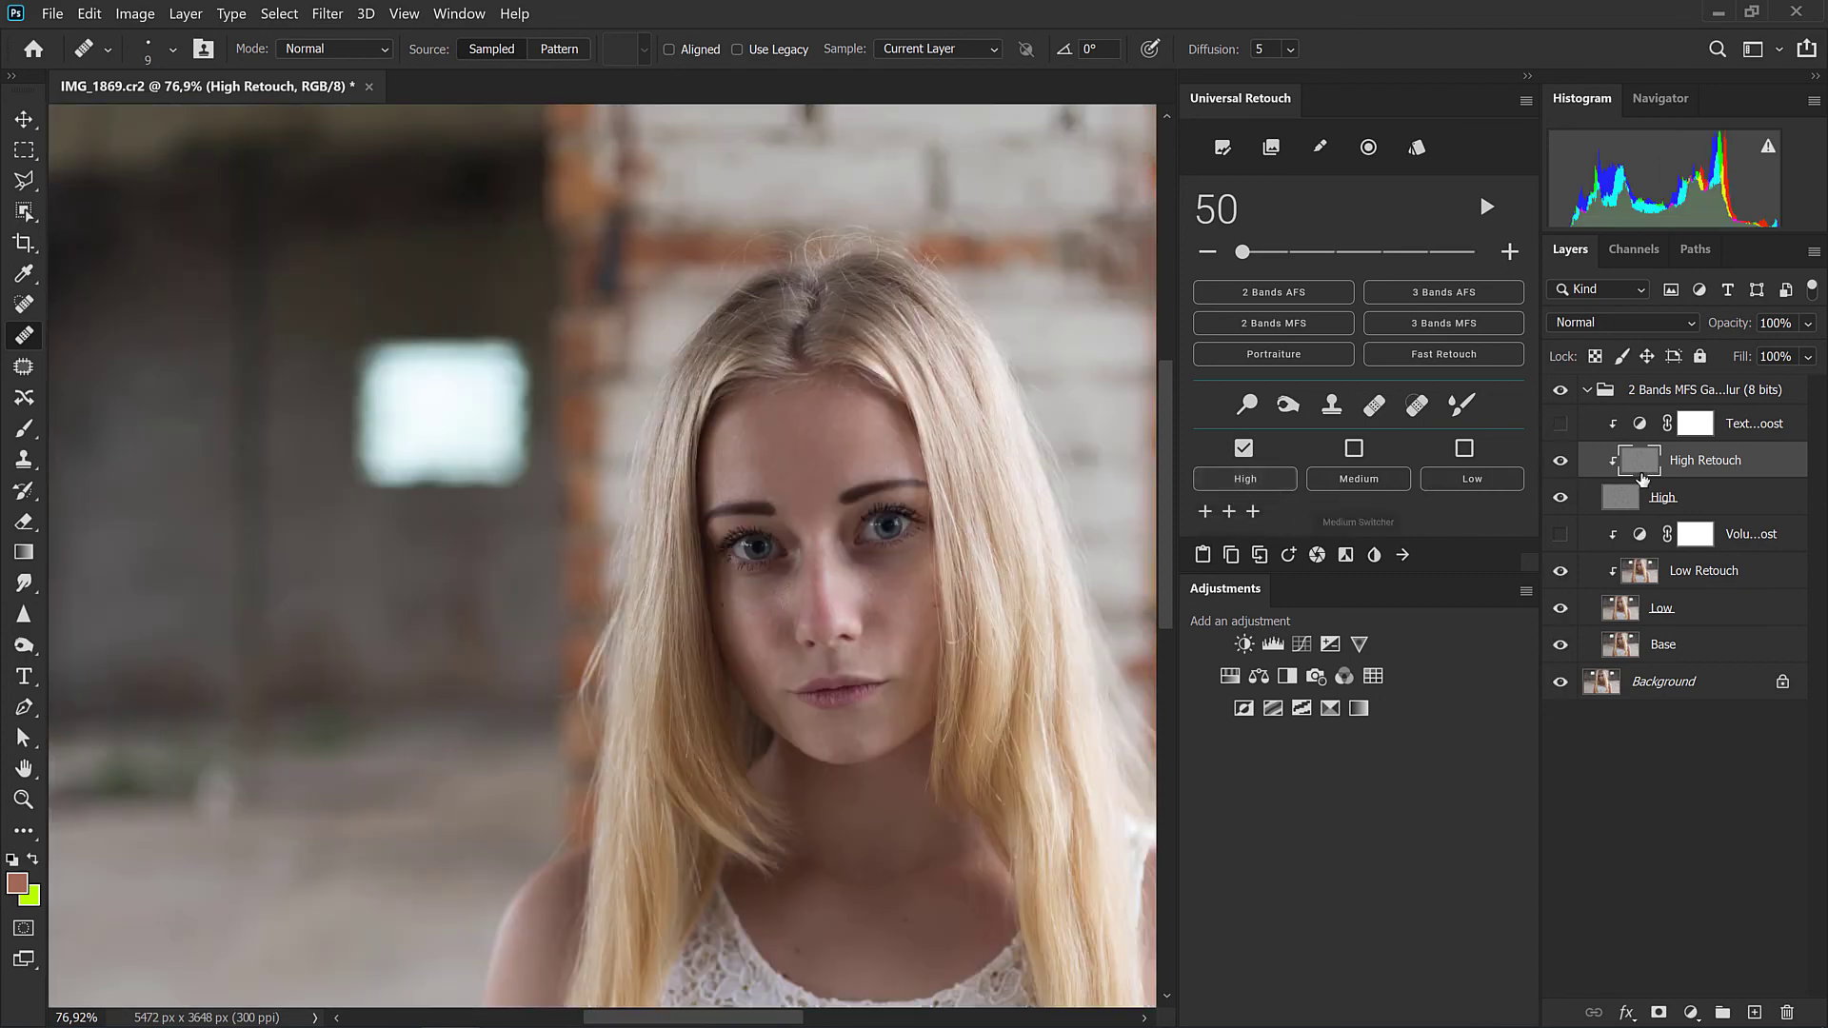
{"action": "left_click", "coordinate": [1560, 461]}
{"action": "left_click", "coordinate": [1559, 464]}
{"action": "left_click", "coordinate": [1559, 462]}
{"action": "left_click", "coordinate": [1559, 461]}
{"action": "left_click_drag", "start_coordinate": [734, 620], "coordinate": [568, 586]}
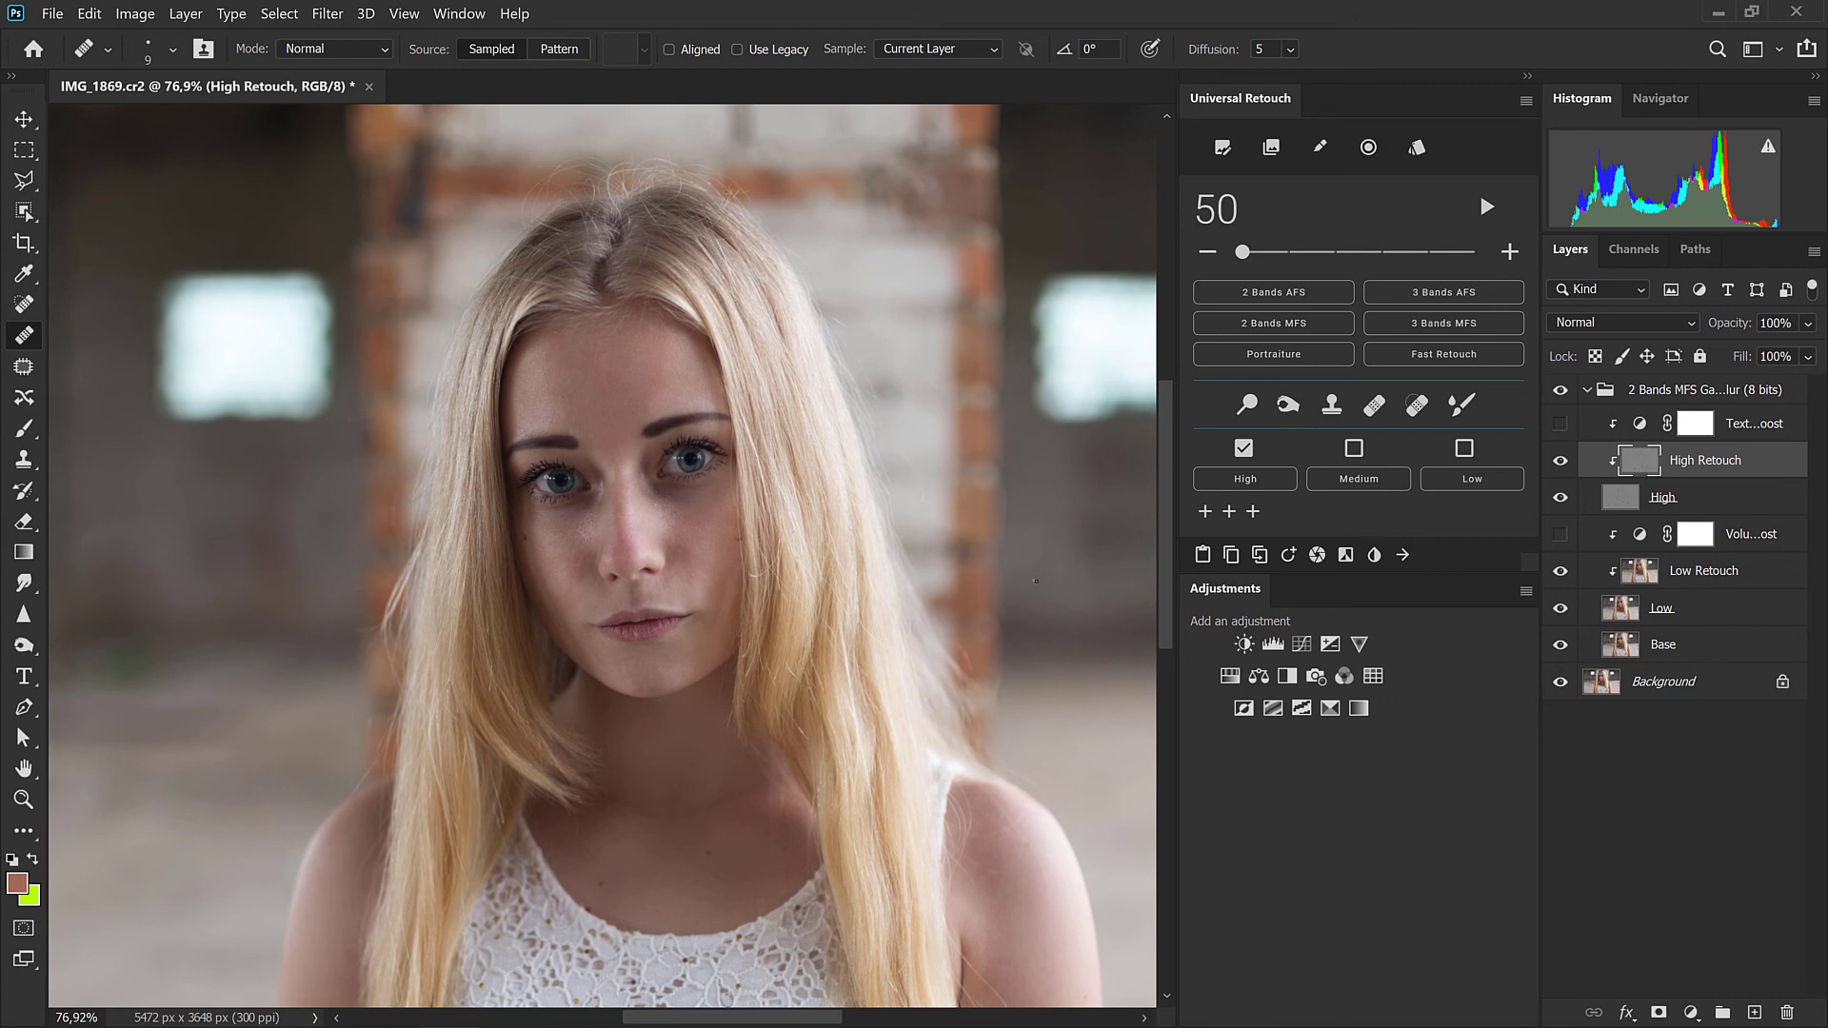